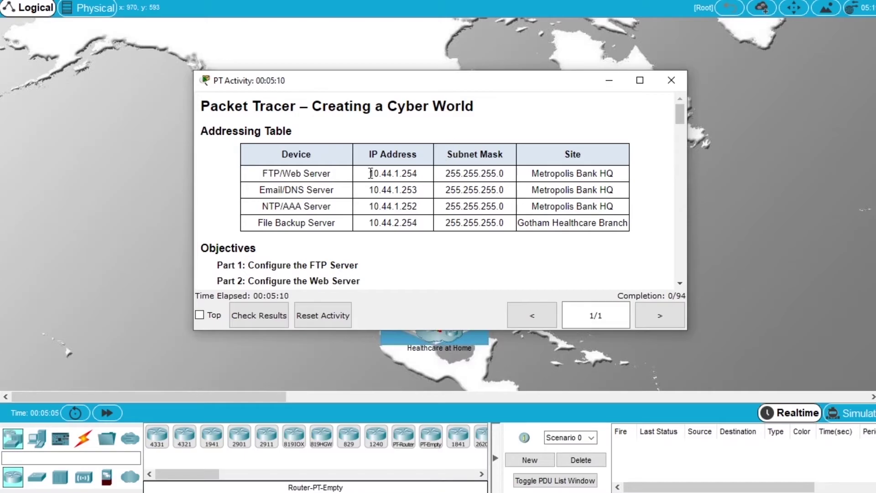
Step: Read through the activity's addressing table and objectives, then minimize the PT Activity window
{"action": "scroll", "coordinate": [372, 169], "scroll_direction": "down", "scroll_amount": 3}
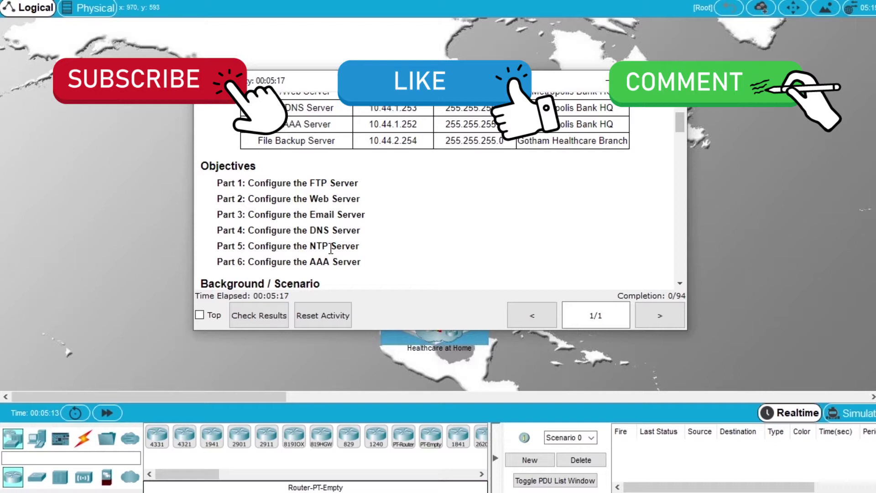
{"action": "scroll", "coordinate": [331, 248], "scroll_direction": "down", "scroll_amount": 3}
{"action": "scroll", "coordinate": [330, 248], "scroll_direction": "up", "scroll_amount": 3}
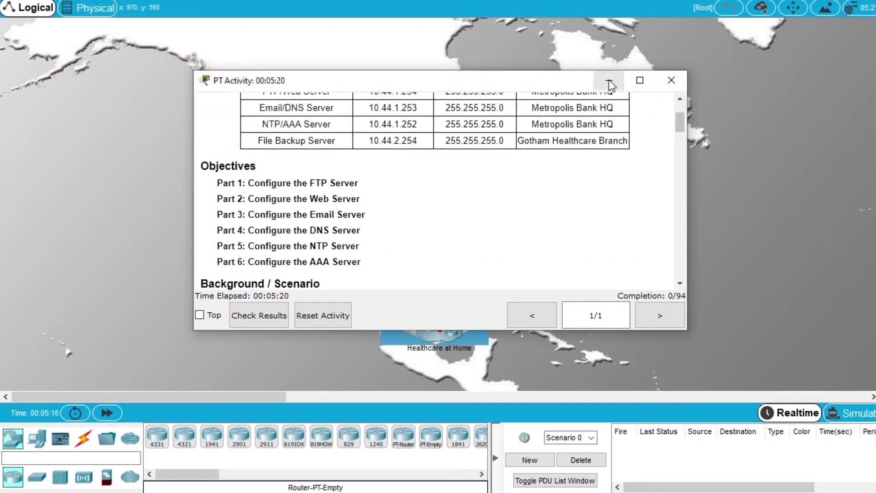
{"action": "left_click", "coordinate": [609, 81]}
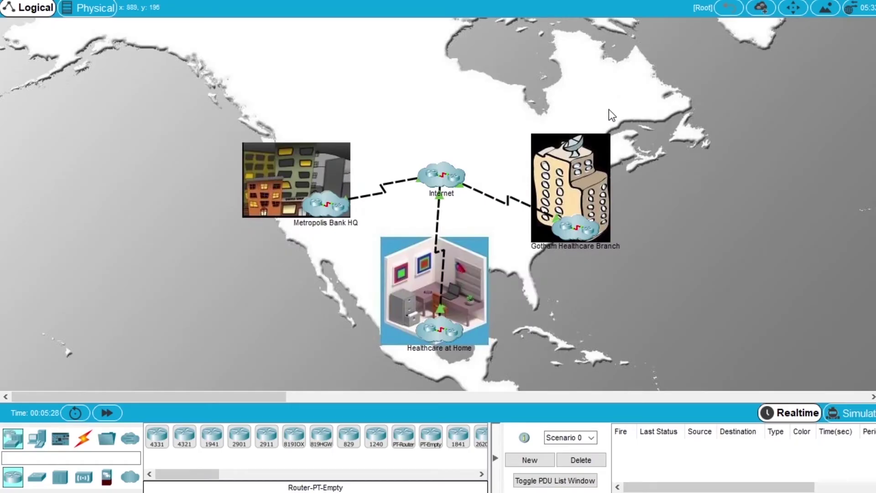
Step: Enter the Metropolis Bank HQ cluster to show its floor plan and Network Closet servers
{"action": "left_click", "coordinate": [332, 209]}
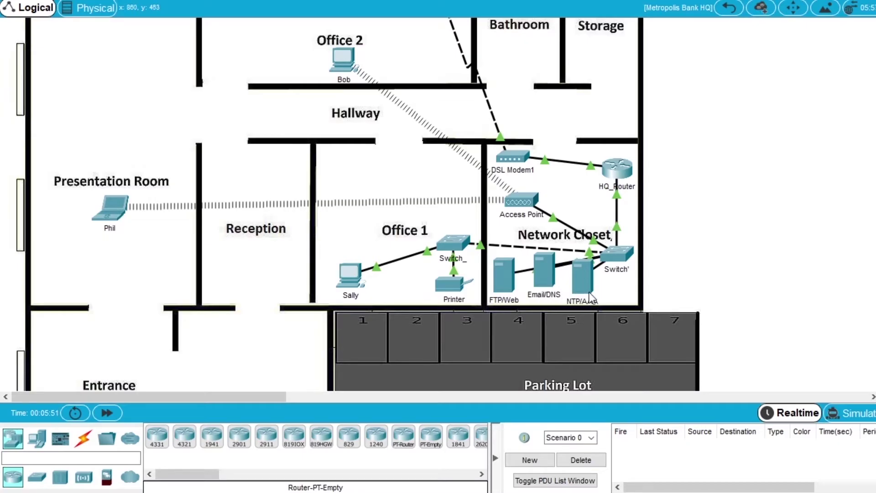
Step: Turn on the FTP service in the FTP/Web server's Services settings
{"action": "left_click", "coordinate": [504, 271]}
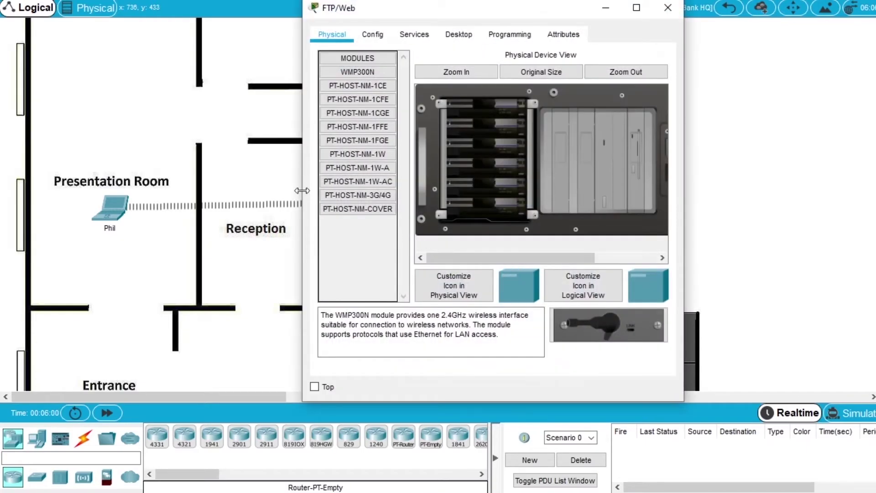
{"action": "left_click_drag", "start_coordinate": [303, 194], "coordinate": [163, 195]}
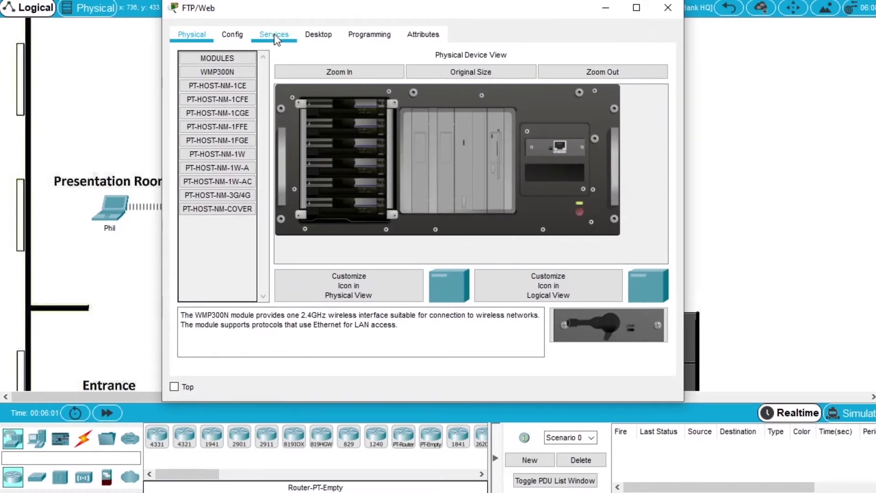
{"action": "left_click", "coordinate": [273, 34]}
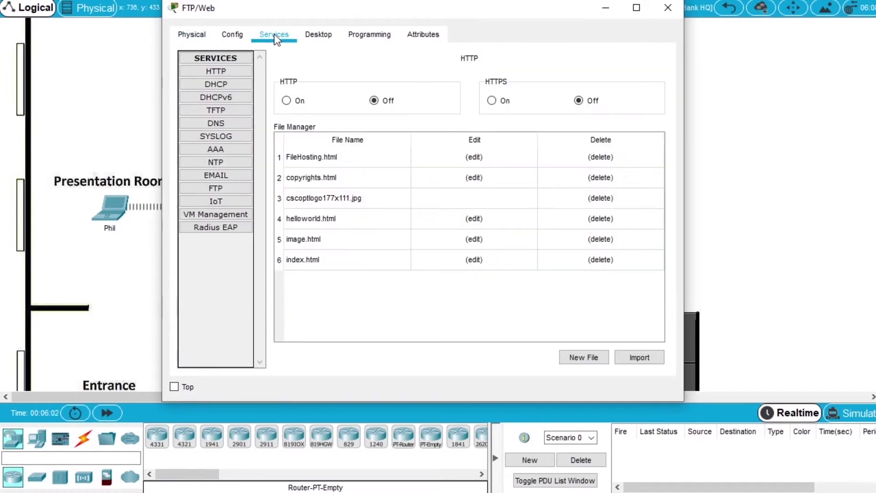
{"action": "left_click", "coordinate": [229, 188]}
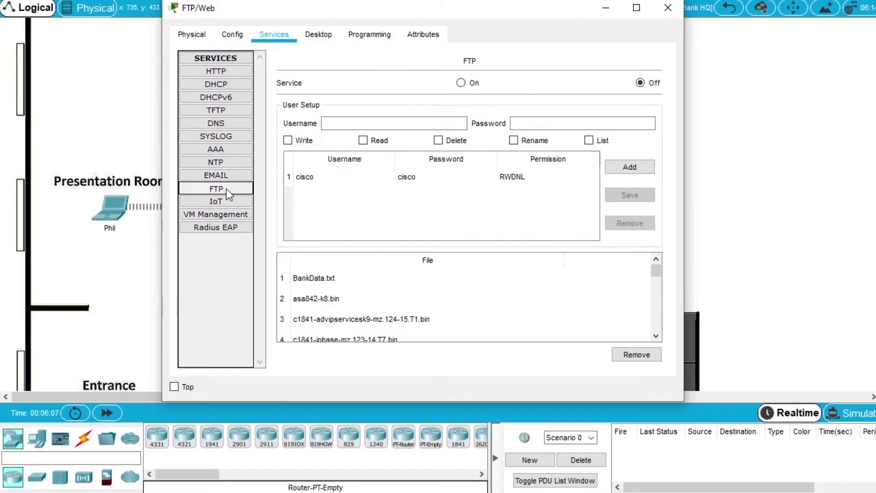
{"action": "left_click", "coordinate": [460, 83]}
Step: Enter a new FTP user's username and password
{"action": "left_click", "coordinate": [344, 119]}
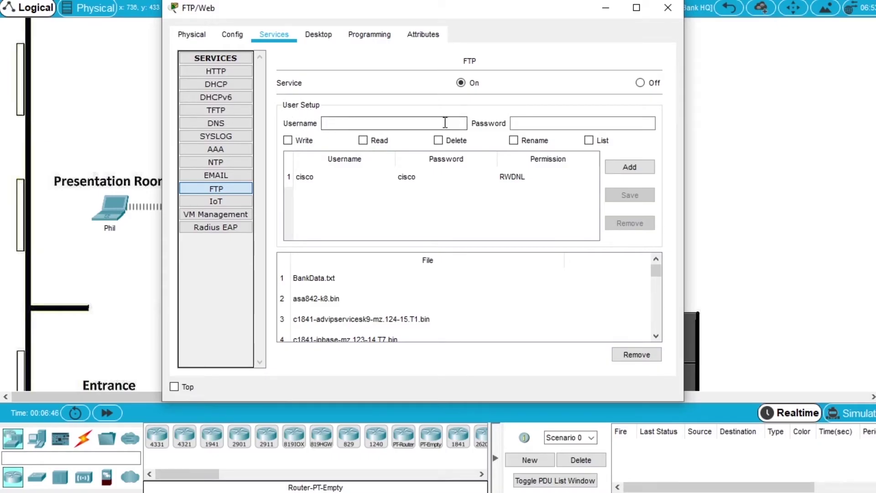
{"action": "left_click", "coordinate": [371, 121]}
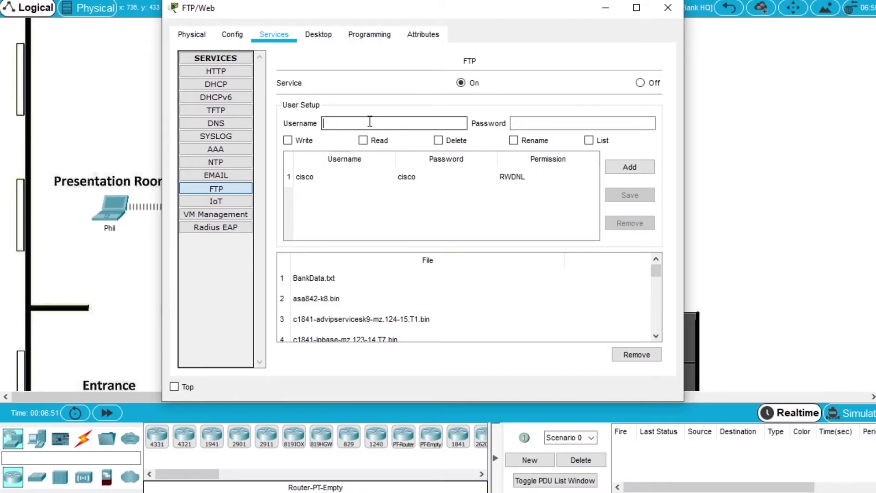
{"action": "type", "text": "bob"}
{"action": "left_click", "coordinate": [549, 123]}
{"action": "type", "text": "ciscro"}
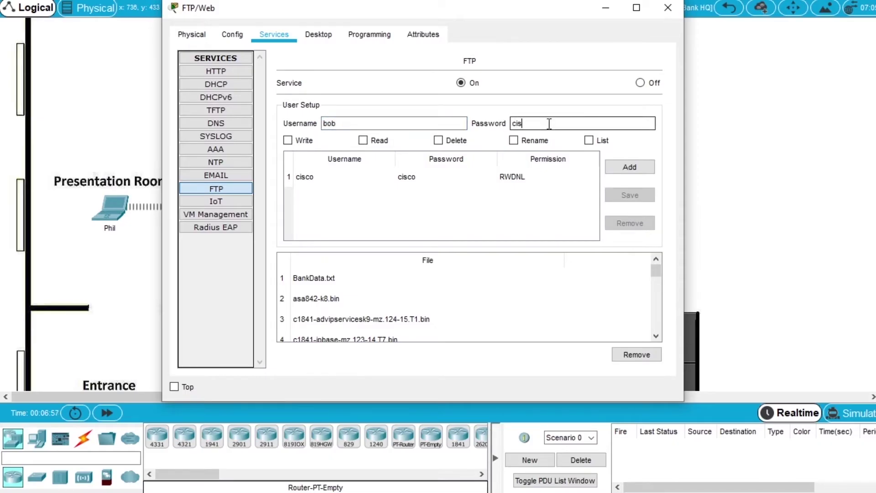
{"action": "key", "text": "BackSpace"}
{"action": "key", "text": "BackSpace"}
{"action": "key", "text": "BackSpace"}
{"action": "type", "text": "co123"}
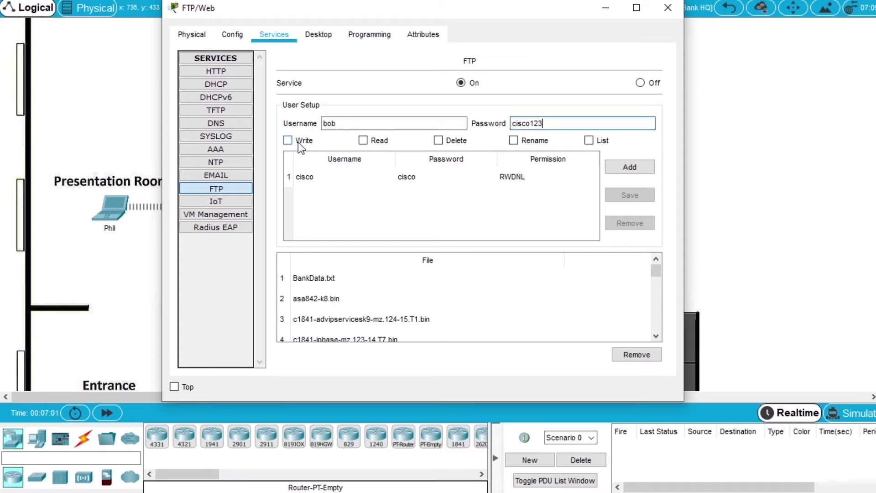
Step: Grant the new user Write, Read, Delete, Rename and List permissions
{"action": "left_click", "coordinate": [289, 141]}
{"action": "left_click", "coordinate": [384, 141]}
{"action": "left_click", "coordinate": [457, 142]}
{"action": "left_click", "coordinate": [525, 143]}
{"action": "left_click", "coordinate": [597, 146]}
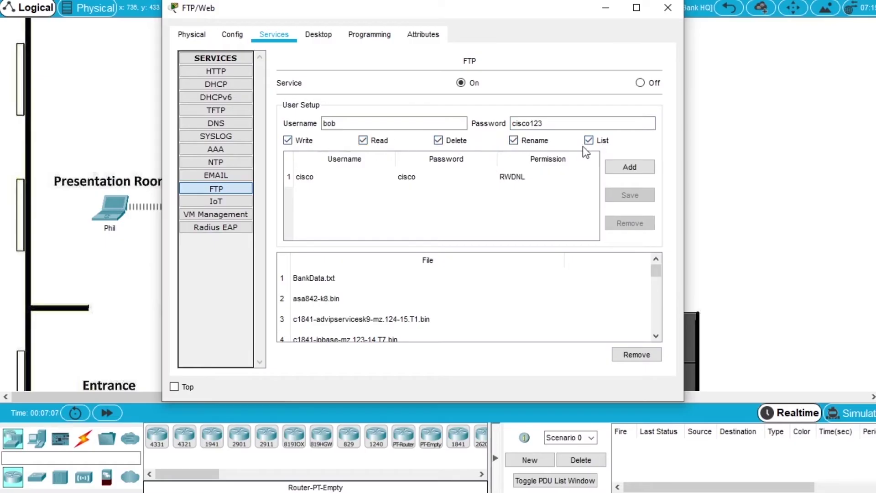
Step: Add the first user, then create and add a second FTP user with full RWDNL permissions
{"action": "left_click", "coordinate": [629, 167]}
{"action": "left_click", "coordinate": [346, 122]}
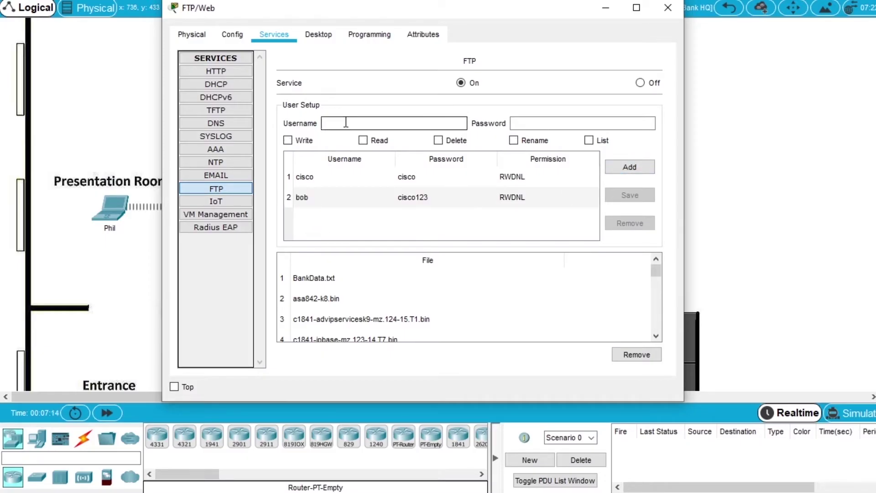
{"action": "type", "text": "mary"}
{"action": "left_click", "coordinate": [579, 121]}
{"action": "type", "text": "cisco123"}
{"action": "left_click", "coordinate": [287, 140]}
{"action": "left_click", "coordinate": [362, 140]}
{"action": "left_click", "coordinate": [456, 140]}
{"action": "left_click", "coordinate": [531, 140]}
{"action": "left_click", "coordinate": [595, 141]}
{"action": "left_click", "coordinate": [629, 167]}
Step: Create and add a third FTP user with full RWDNL permissions
{"action": "left_click", "coordinate": [374, 124]}
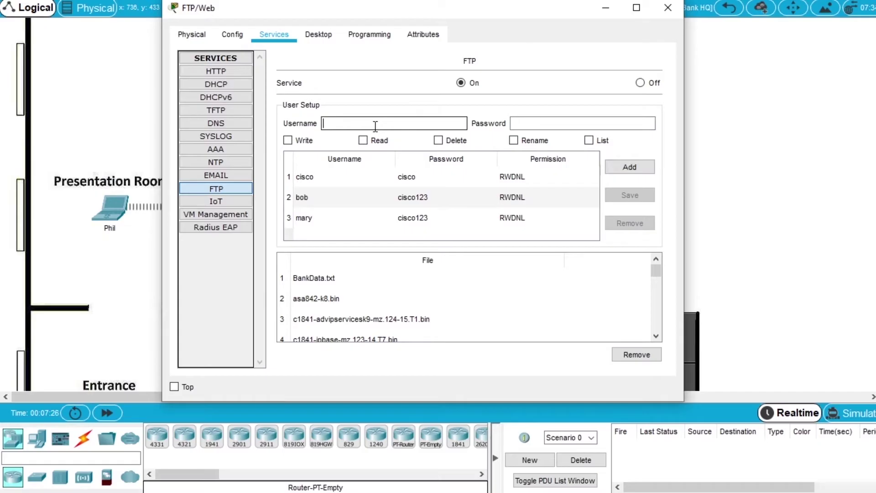
{"action": "type", "text": "mike"}
{"action": "key", "text": "Tab"}
{"action": "type", "text": "cisco123"}
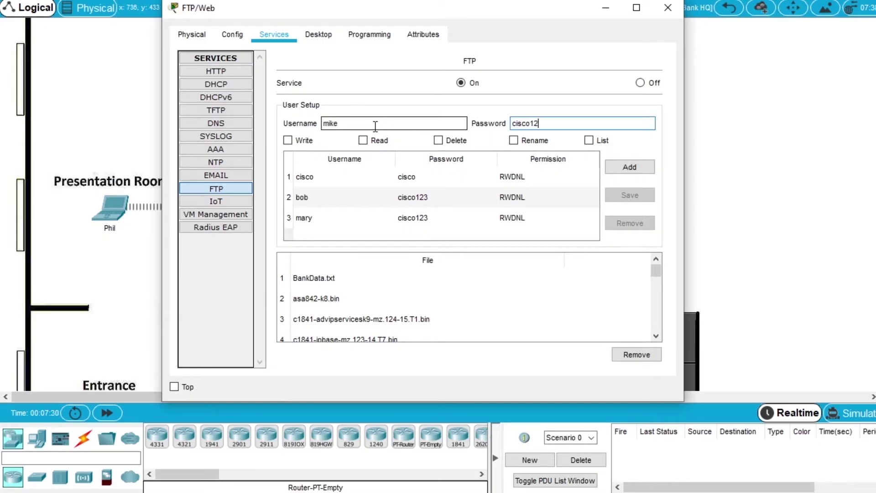
{"action": "left_click", "coordinate": [288, 140]}
{"action": "left_click", "coordinate": [362, 140]}
{"action": "left_click", "coordinate": [438, 140]}
{"action": "left_click", "coordinate": [513, 140]}
{"action": "left_click", "coordinate": [588, 140]}
{"action": "left_click", "coordinate": [640, 168]}
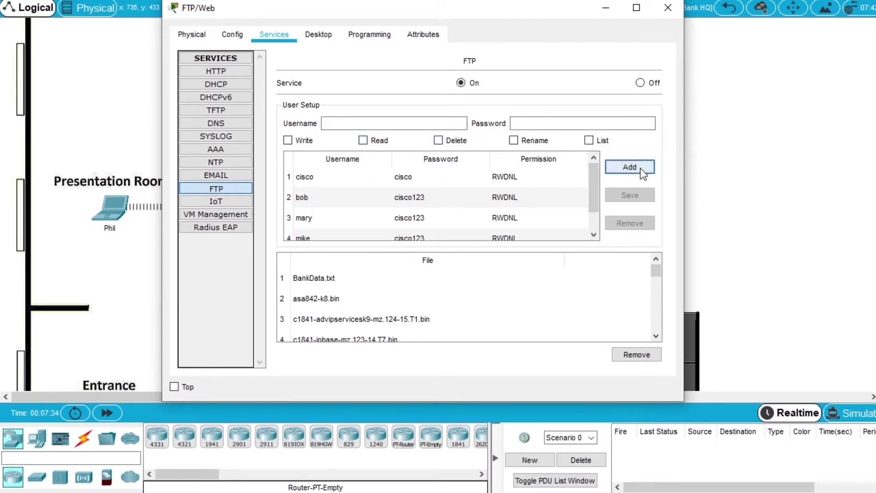
{"action": "left_click_drag", "start_coordinate": [595, 190], "coordinate": [593, 207]}
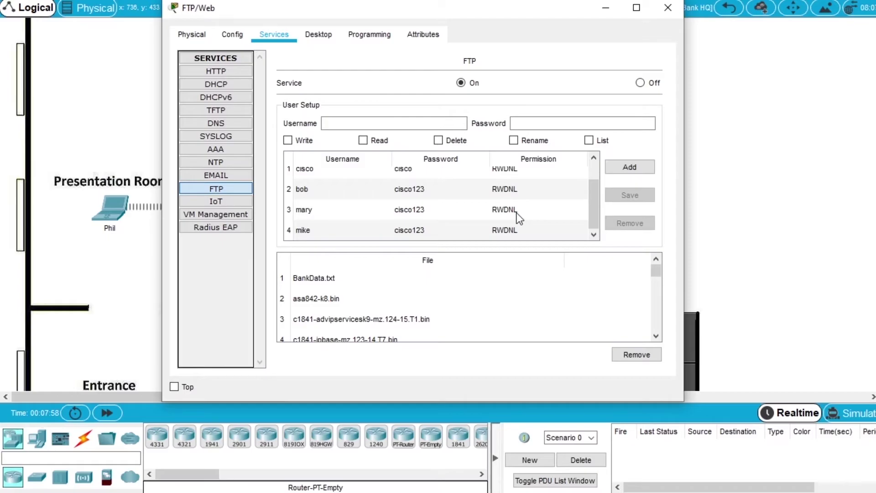
Step: Set both HTTP and HTTPS to On in the FTP/Web server's HTTP service
{"action": "left_click", "coordinate": [218, 72]}
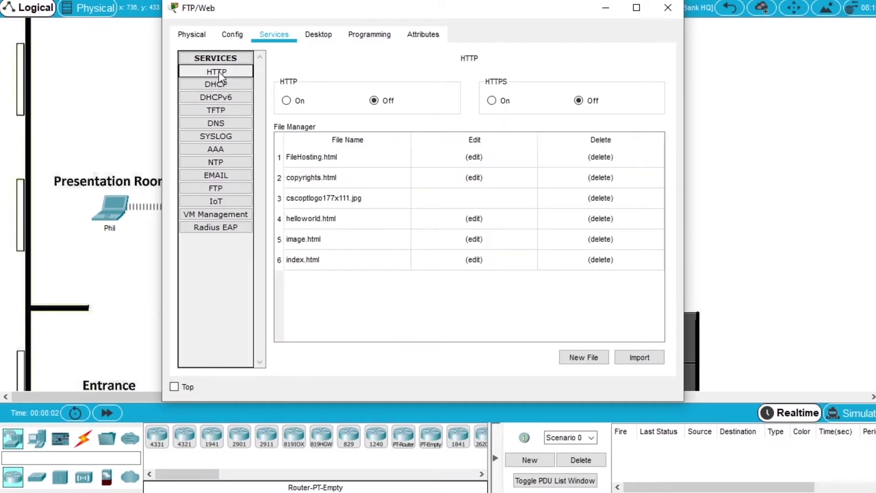
{"action": "left_click", "coordinate": [287, 100]}
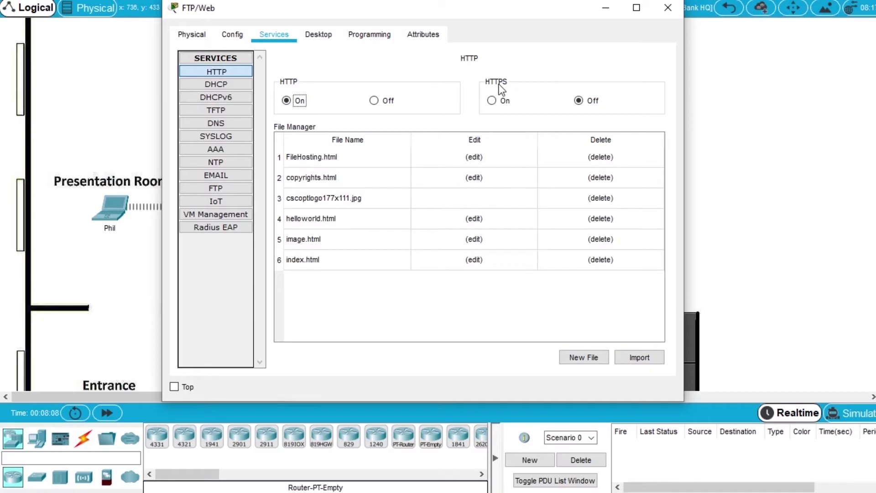
{"action": "left_click", "coordinate": [498, 101]}
Step: Close the server window and launch the Office 1 PC's Web Browser
{"action": "left_click", "coordinate": [667, 7]}
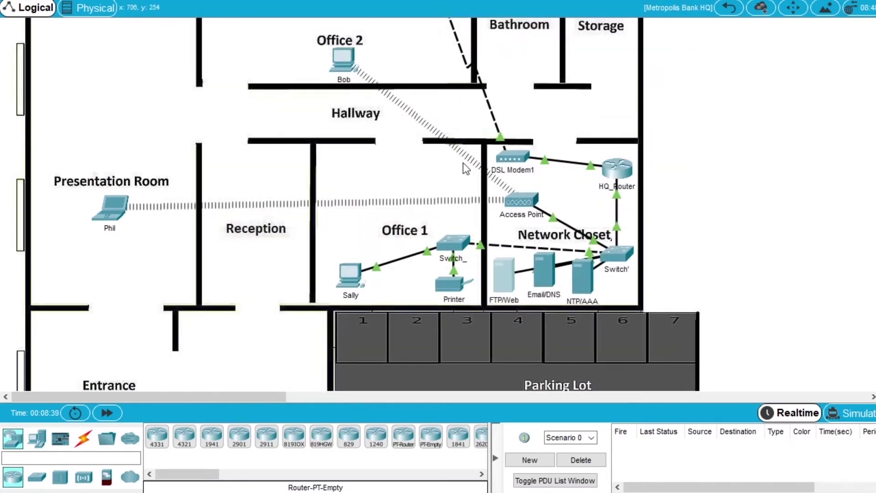
{"action": "left_click", "coordinate": [351, 275]}
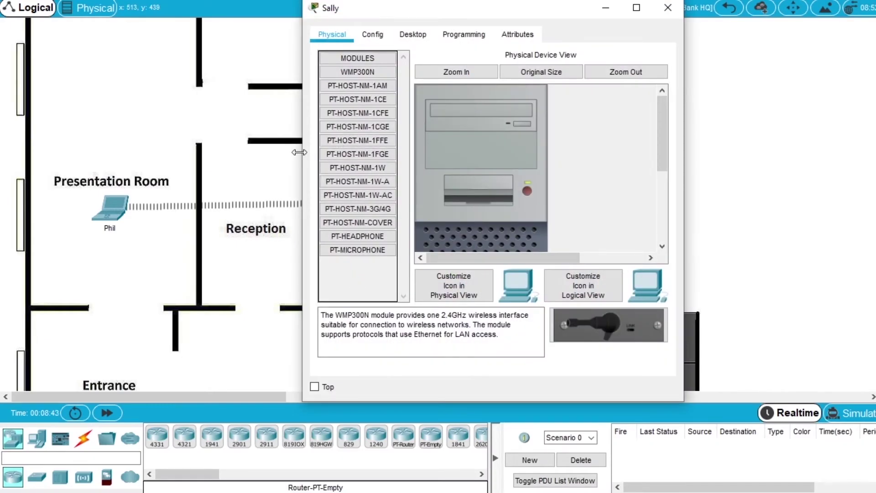
{"action": "left_click_drag", "start_coordinate": [220, 158], "coordinate": [144, 158]}
{"action": "left_click", "coordinate": [254, 34]}
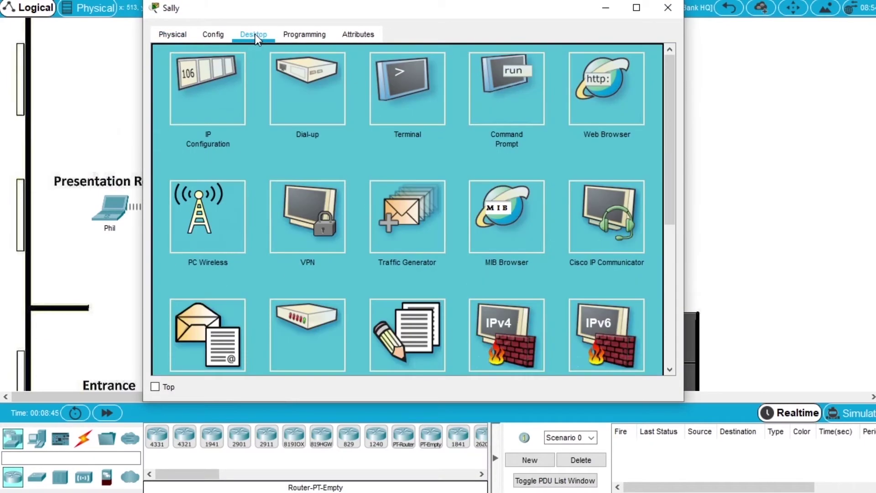
{"action": "left_click", "coordinate": [616, 105]}
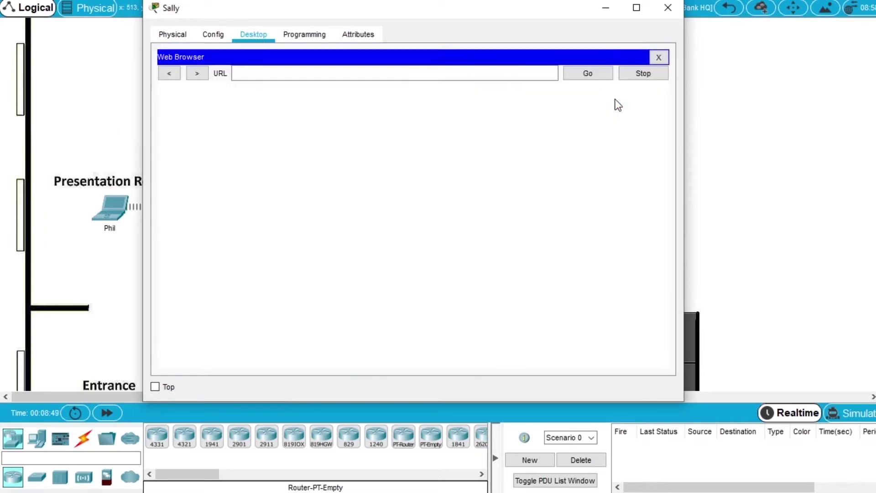
{"action": "left_click", "coordinate": [278, 71]}
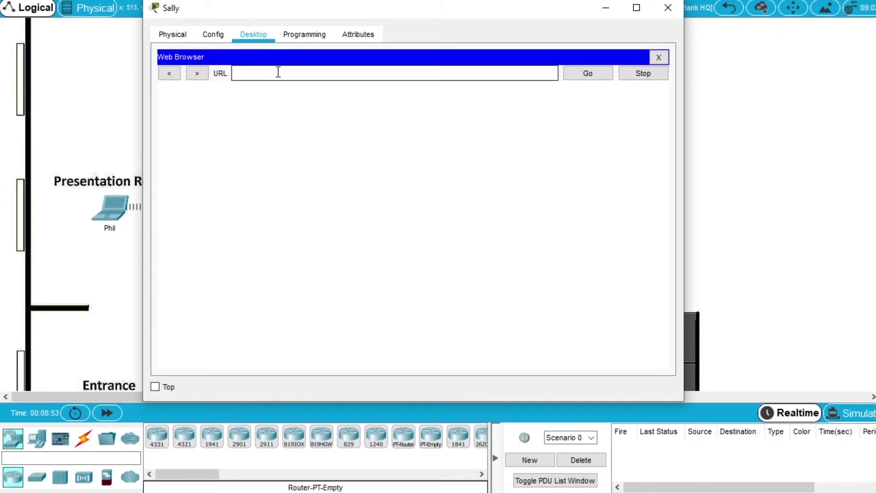
{"action": "type", "text": "www.cisco.corp"}
{"action": "left_click", "coordinate": [588, 73]}
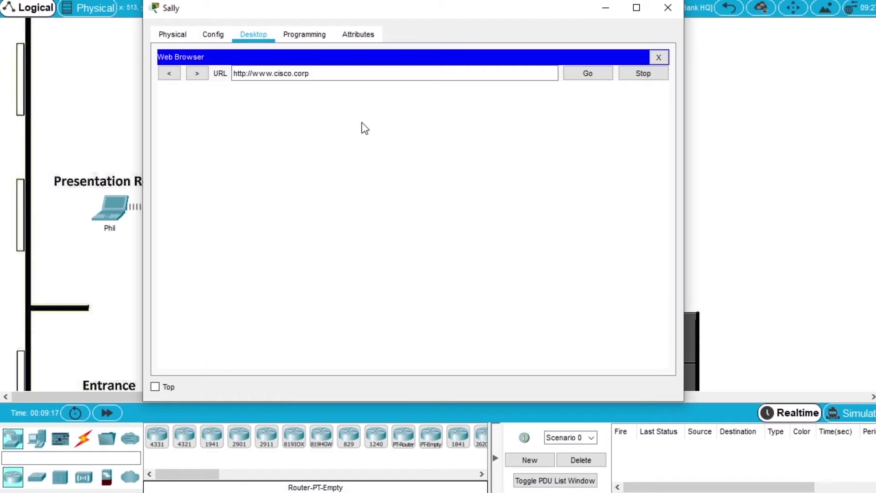
{"action": "left_click_drag", "start_coordinate": [348, 73], "coordinate": [184, 82]}
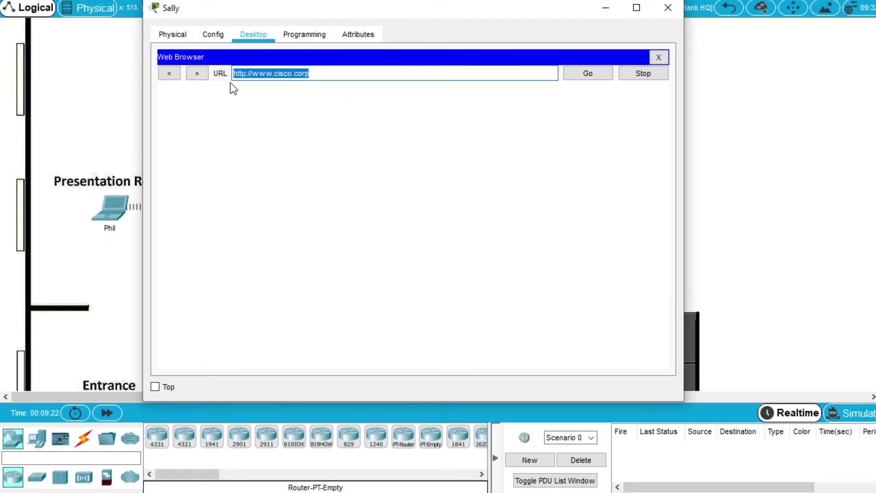
{"action": "type", "text": "10"}
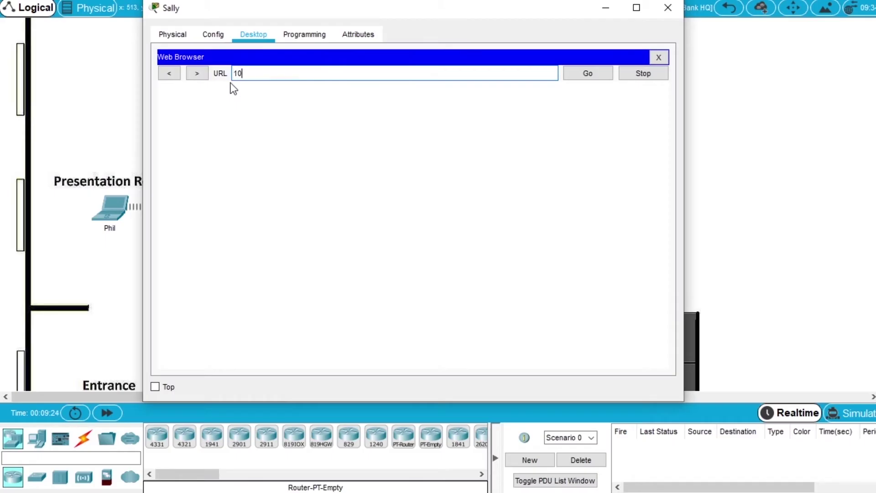
{"action": "type", "text": ".44.1.254"}
{"action": "left_click", "coordinate": [580, 76]}
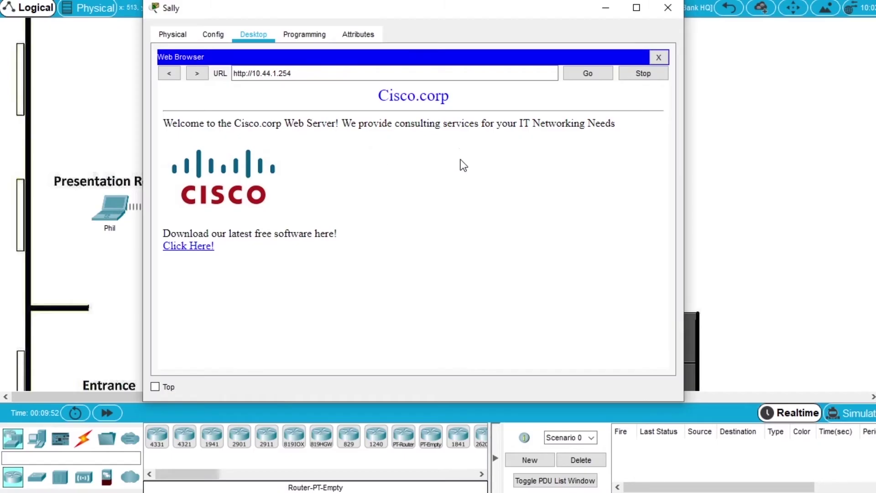
{"action": "left_click", "coordinate": [668, 8]}
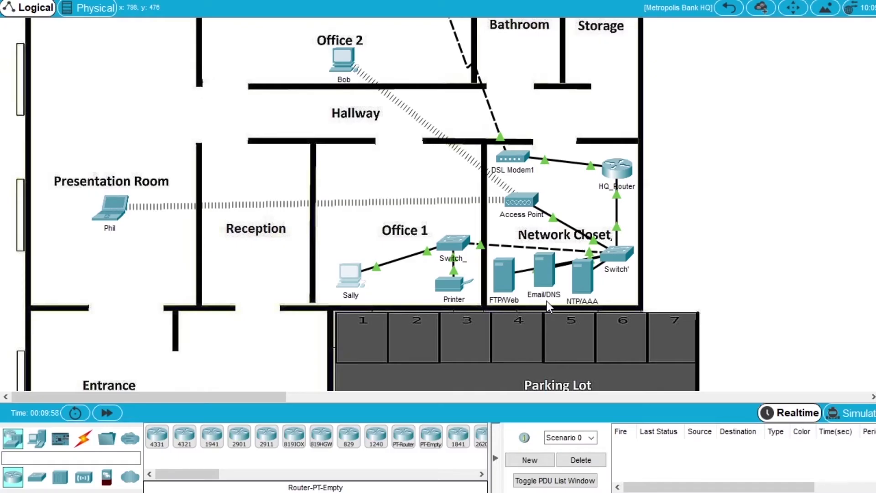
Step: Select DNS in the Email/DNS server's Services list
{"action": "left_click", "coordinate": [547, 273]}
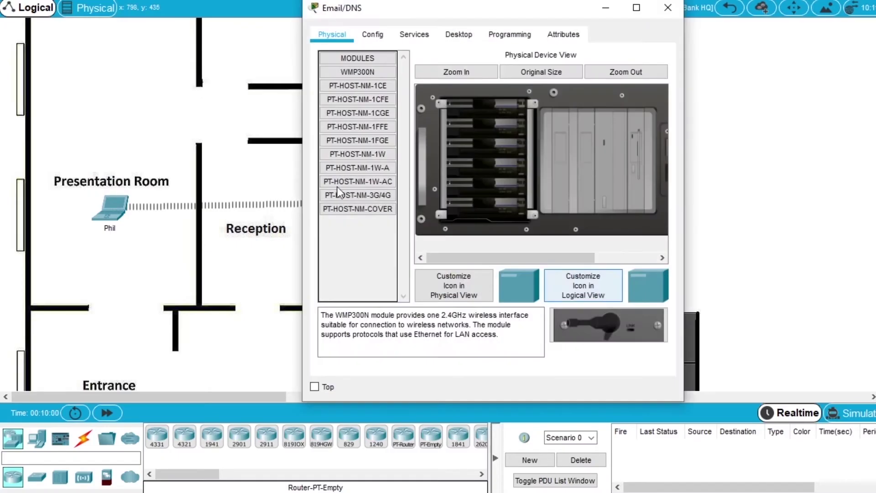
{"action": "left_click_drag", "start_coordinate": [304, 199], "coordinate": [169, 199]}
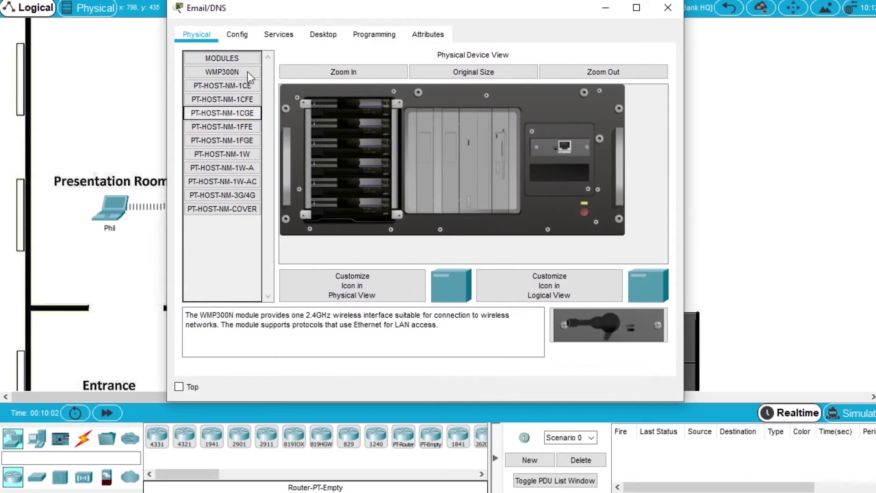
{"action": "left_click", "coordinate": [278, 36]}
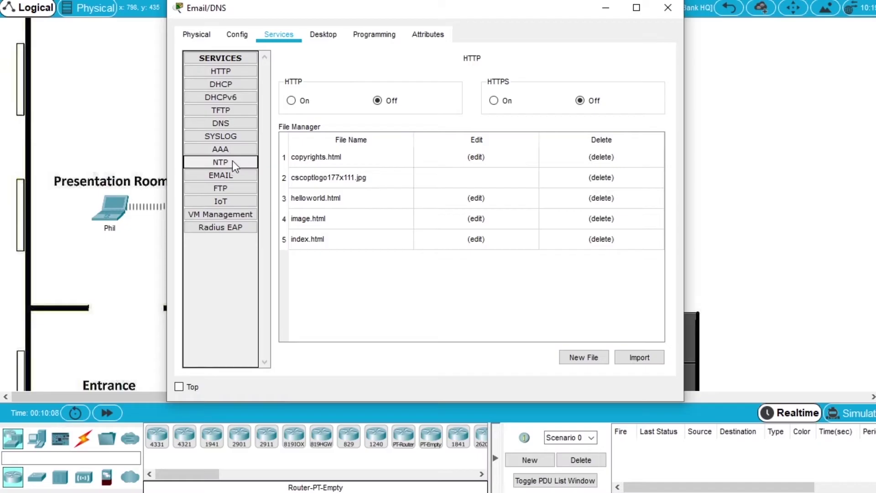
{"action": "left_click", "coordinate": [228, 124]}
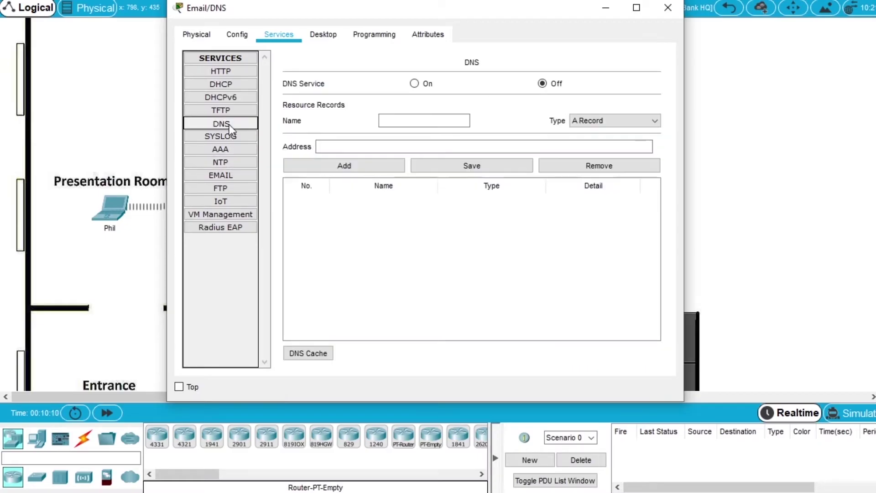
Step: Turn DNS on and add an A record email.cisco.corp → 10.44.1.253
{"action": "left_click", "coordinate": [415, 84]}
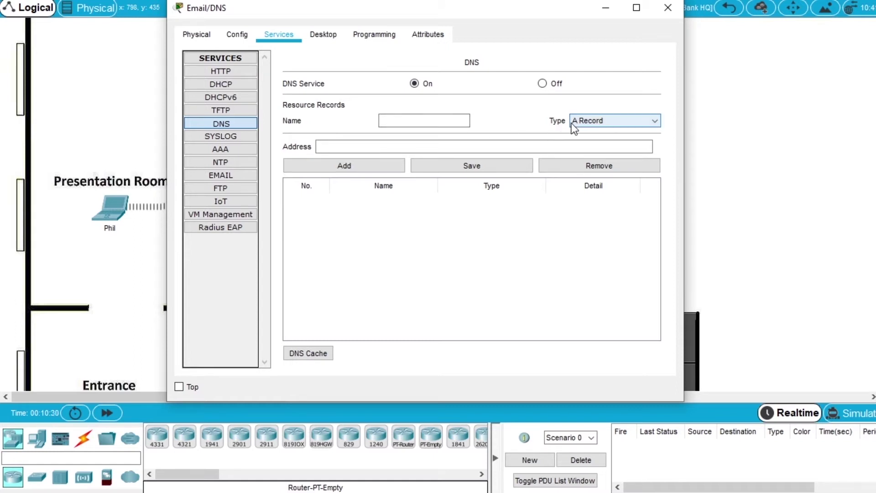
{"action": "left_click", "coordinate": [457, 119]}
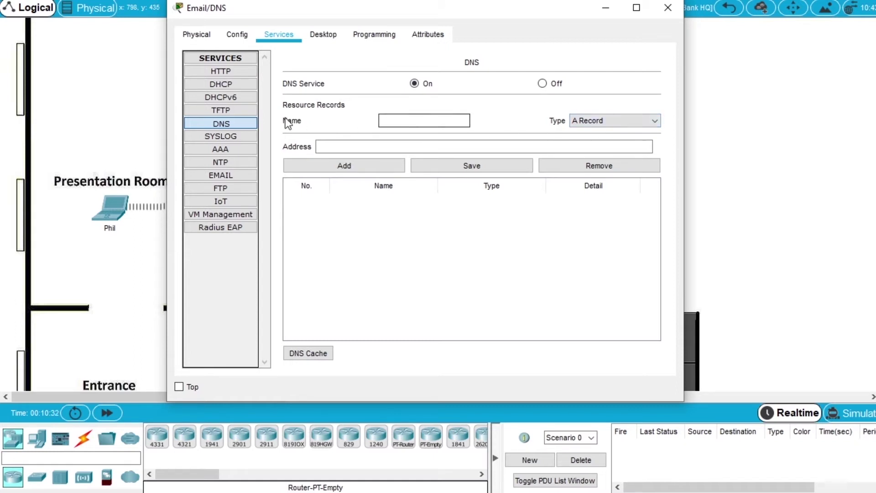
{"action": "type", "text": "email."}
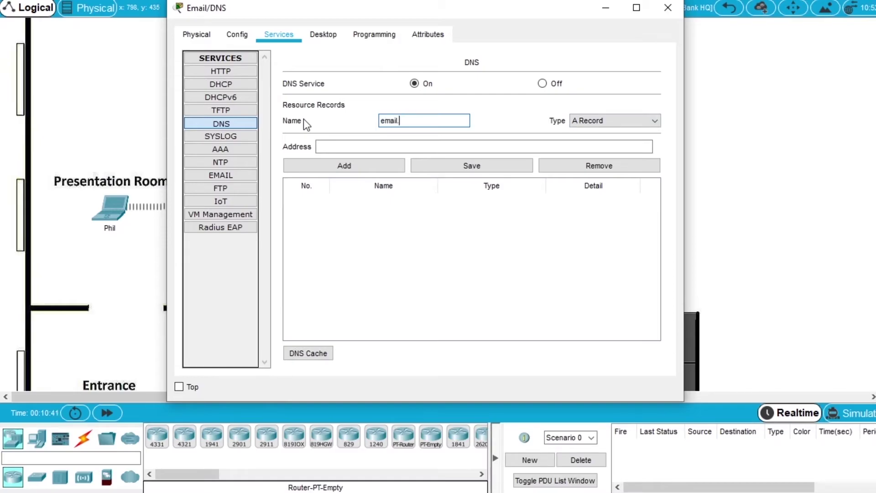
{"action": "type", "text": "cisco.corp"}
{"action": "left_click", "coordinate": [380, 149]}
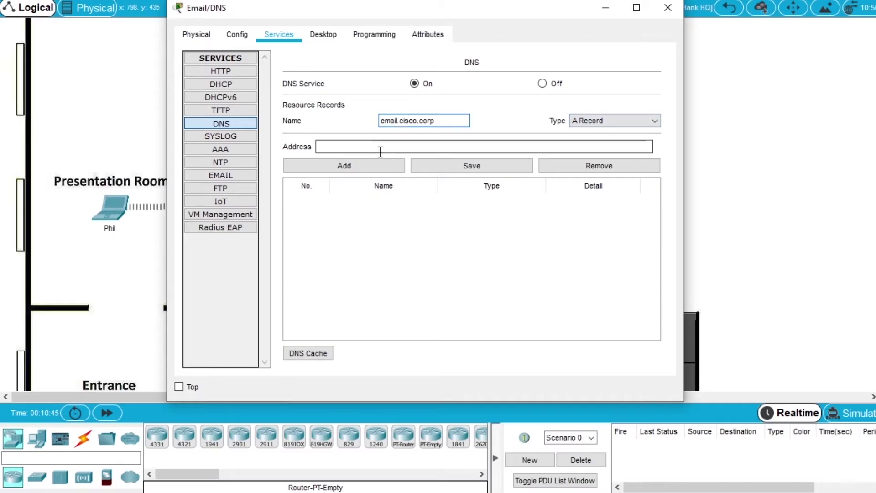
{"action": "type", "text": "10"}
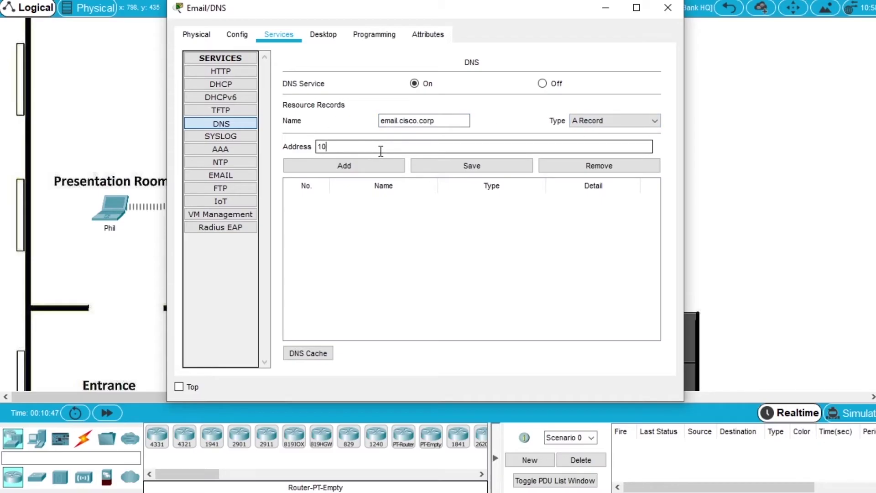
{"action": "type", "text": ".44"}
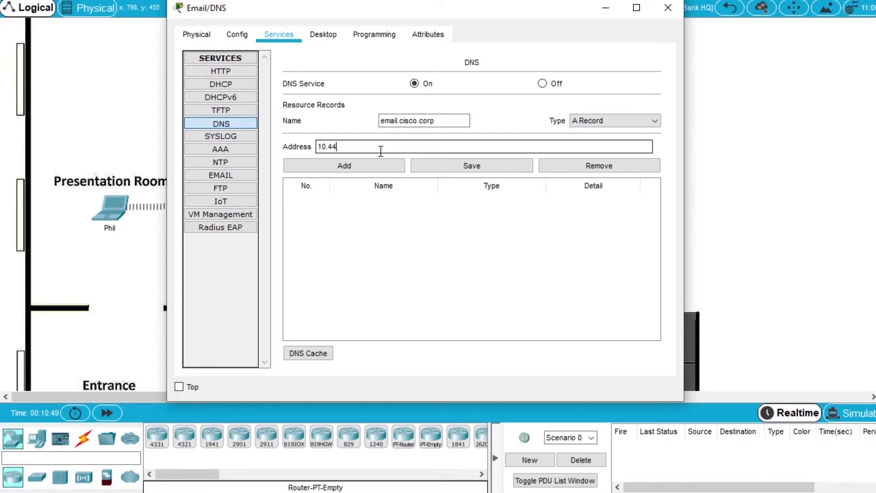
{"action": "type", "text": ".1.253"}
{"action": "left_click", "coordinate": [349, 165]}
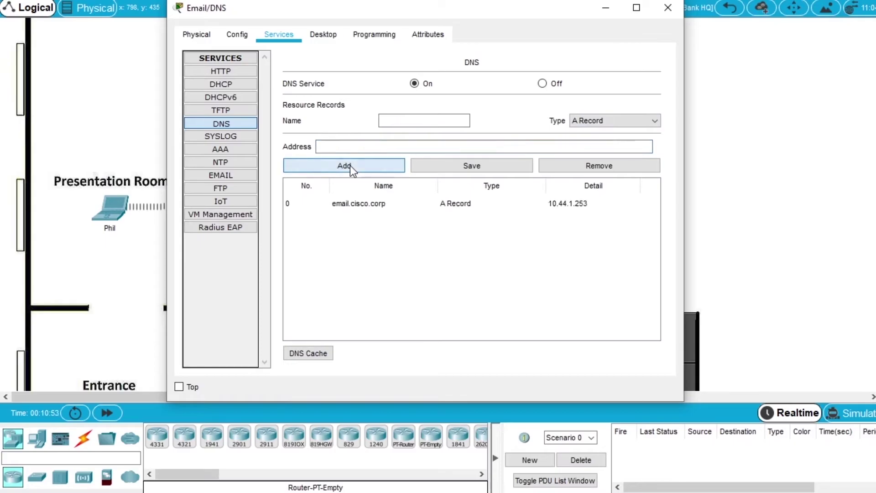
{"action": "left_click", "coordinate": [408, 121]}
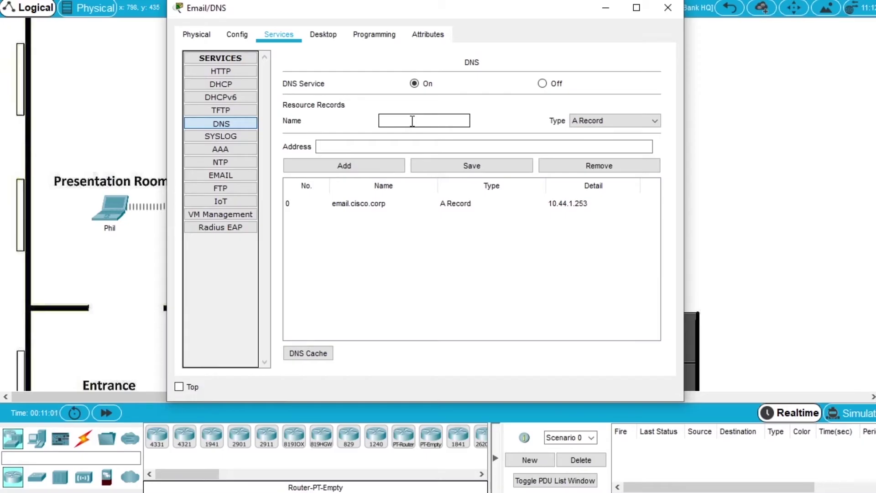
{"action": "type", "text": "www.cisco.corp"}
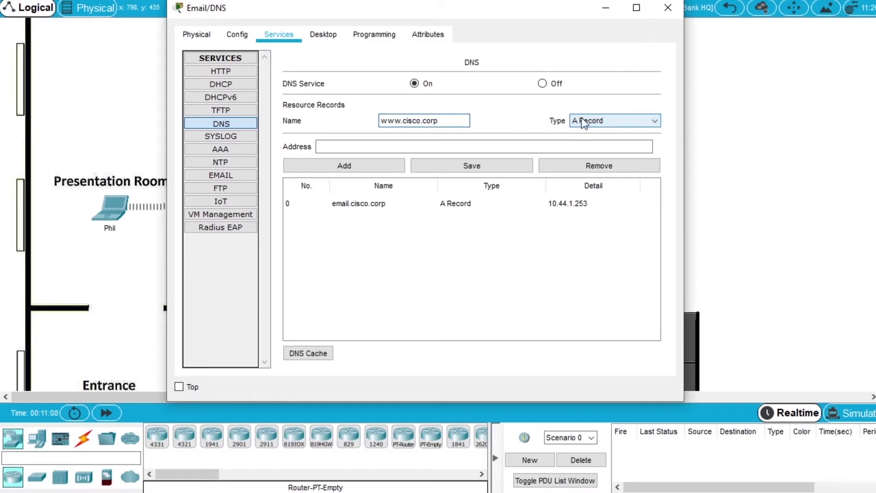
{"action": "left_click", "coordinate": [354, 149]}
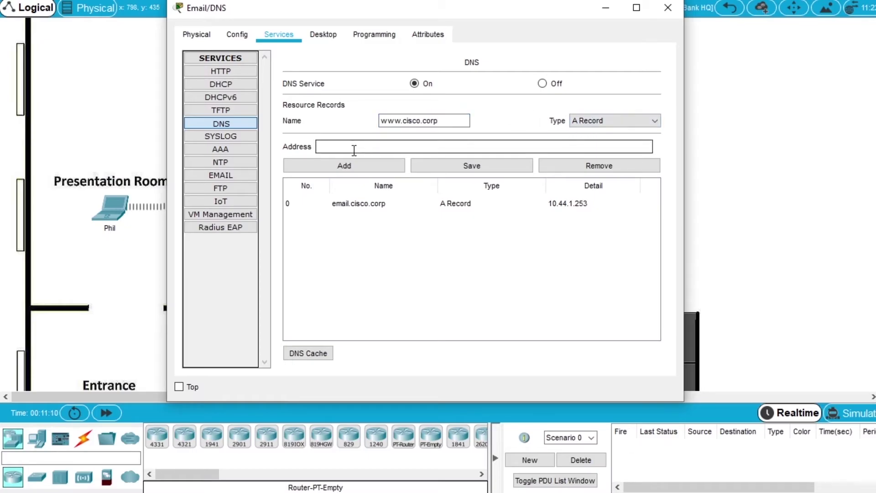
{"action": "type", "text": "10.44.1.254"}
{"action": "left_click", "coordinate": [343, 166]}
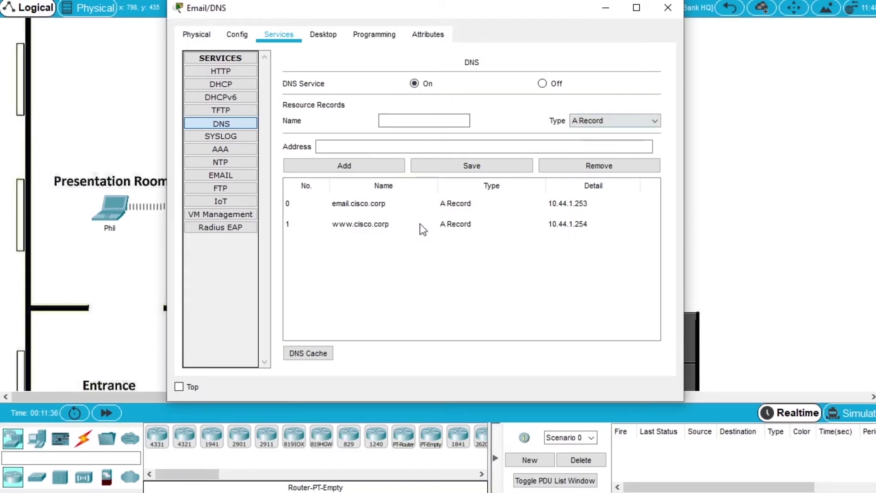
Step: Close the Email/DNS server window and bring up the Office 1 PC
{"action": "left_click", "coordinate": [667, 9]}
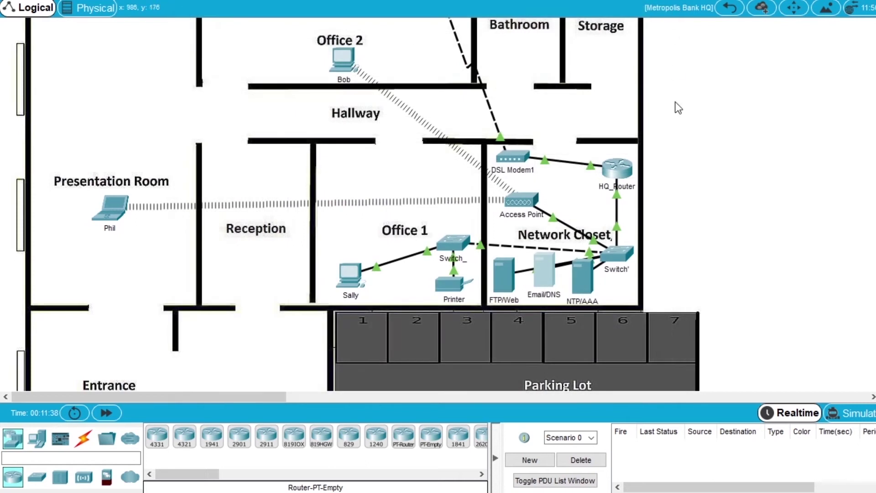
{"action": "left_click", "coordinate": [349, 272]}
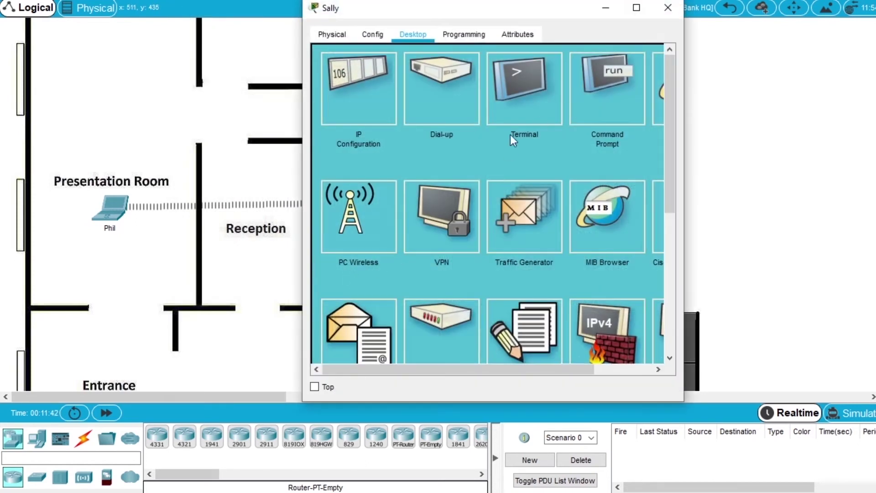
{"action": "left_click_drag", "start_coordinate": [300, 205], "coordinate": [139, 205]}
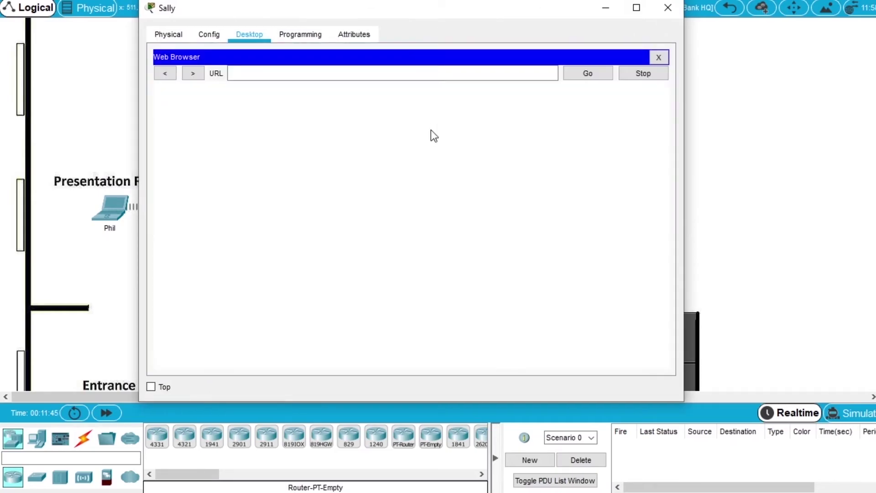
{"action": "left_click", "coordinate": [333, 72]}
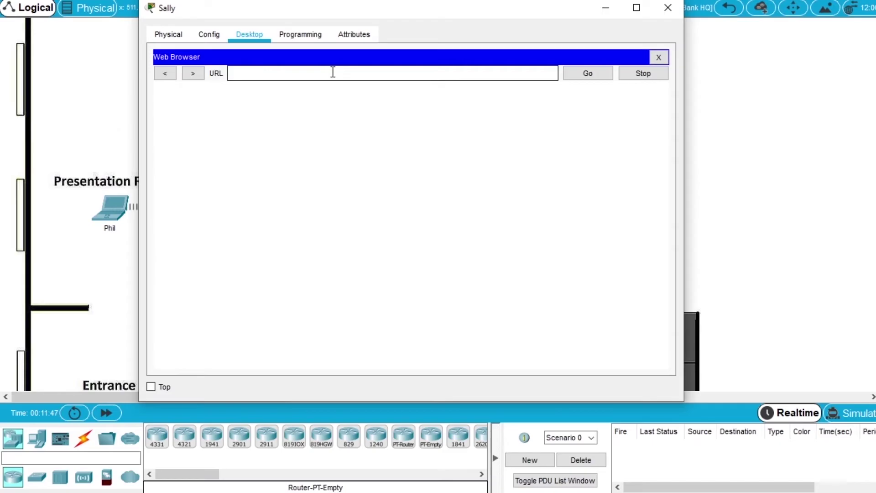
{"action": "type", "text": "www.cisco.corp"}
{"action": "left_click", "coordinate": [588, 73]}
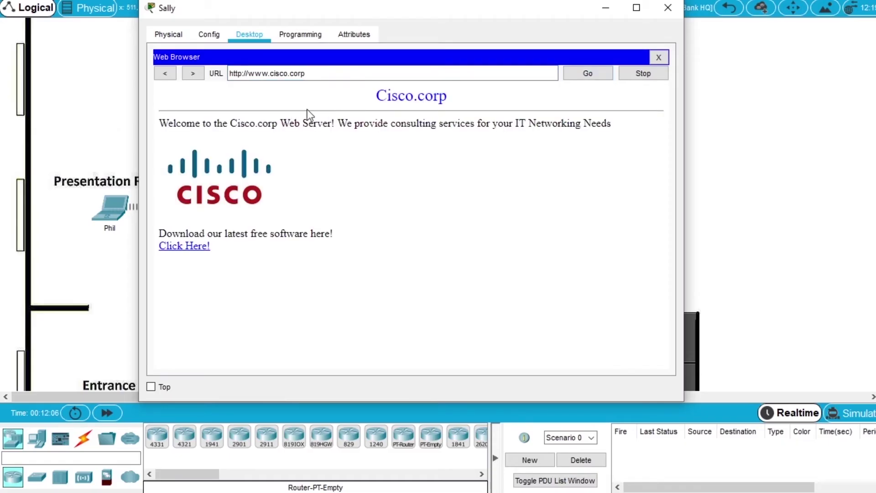
{"action": "left_click", "coordinate": [290, 73]}
{"action": "left_click_drag", "start_coordinate": [530, 9], "coordinate": [212, 14]}
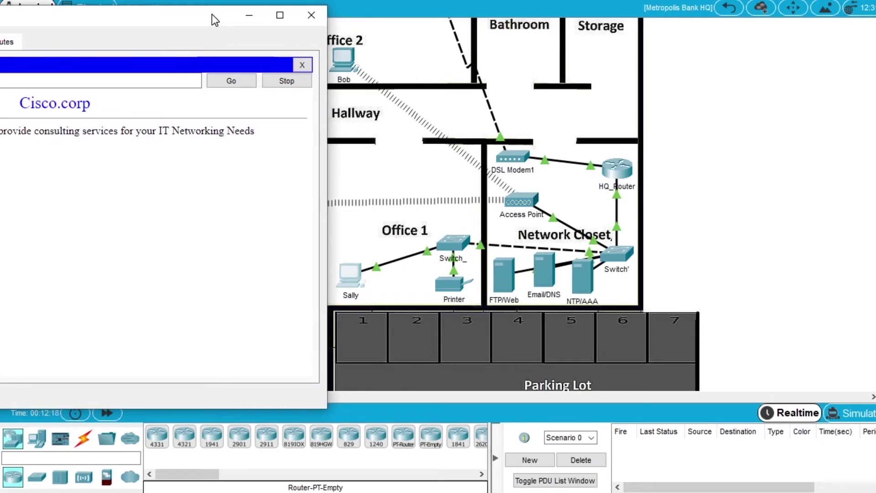
{"action": "left_click", "coordinate": [239, 80]}
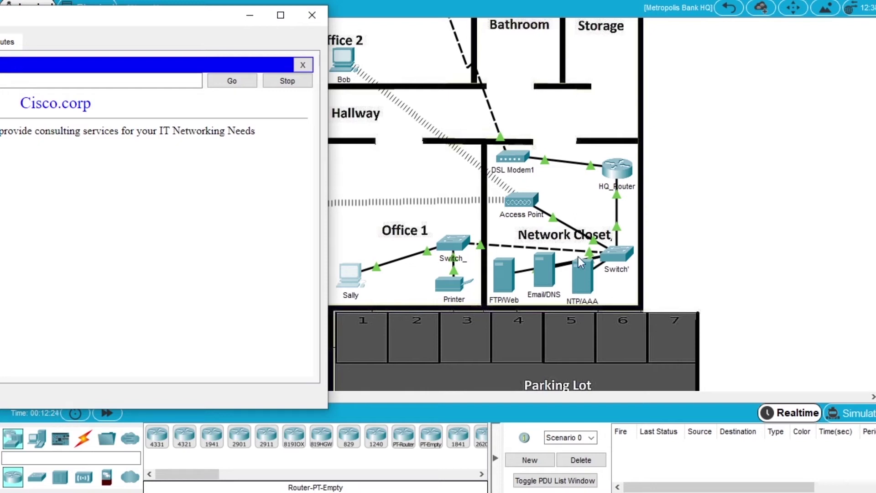
{"action": "left_click", "coordinate": [233, 80]}
{"action": "left_click_drag", "start_coordinate": [124, 17], "coordinate": [512, 18]}
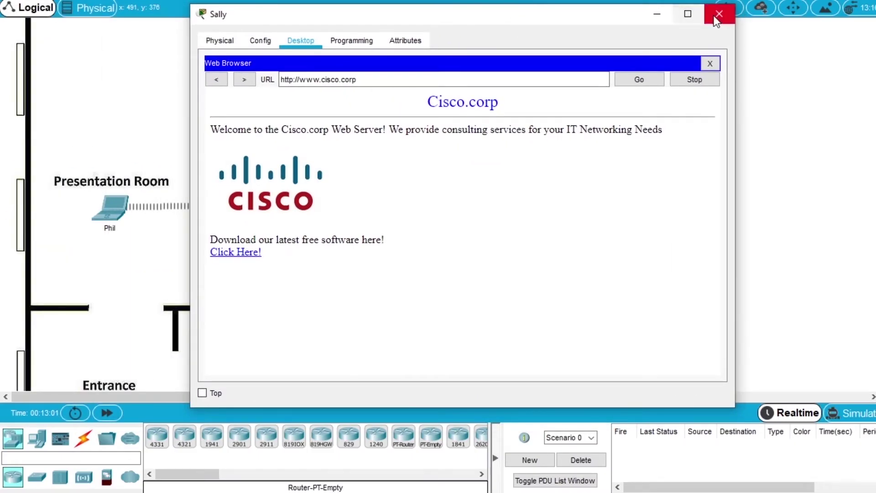
{"action": "left_click", "coordinate": [720, 13]}
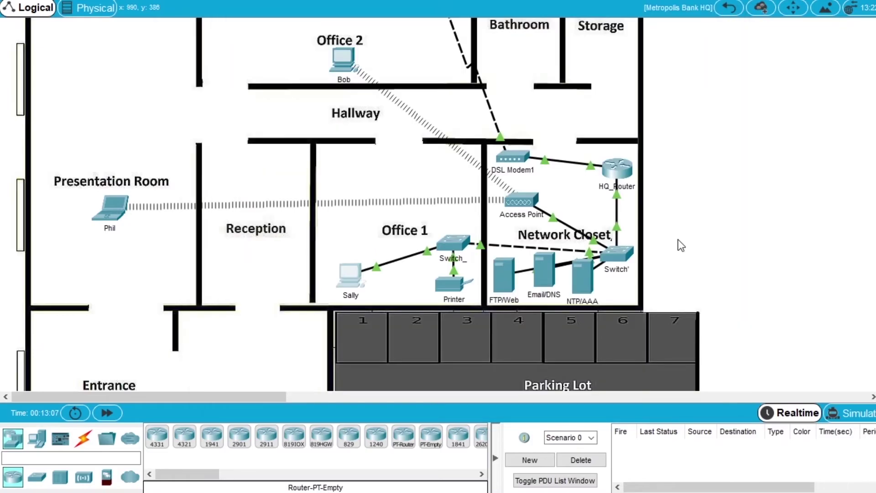
Step: Turn on the Email/DNS server's SMTP and POP3 services
{"action": "left_click", "coordinate": [547, 269]}
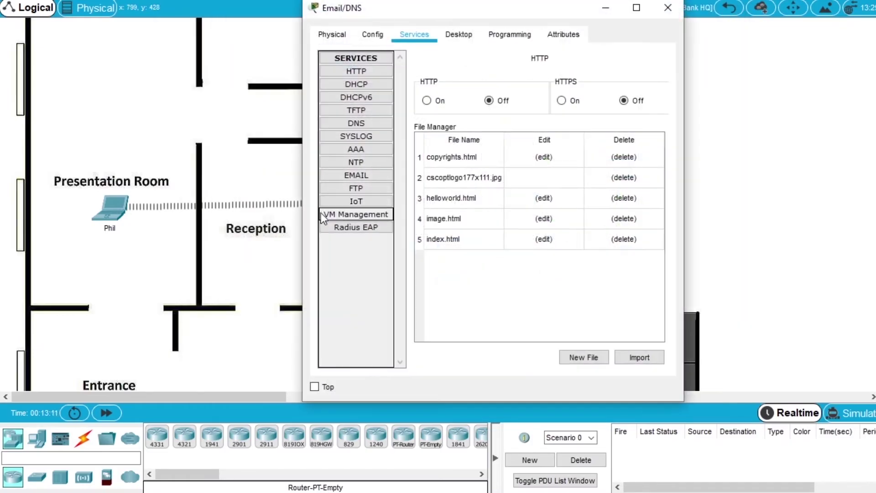
{"action": "left_click_drag", "start_coordinate": [301, 215], "coordinate": [178, 215]}
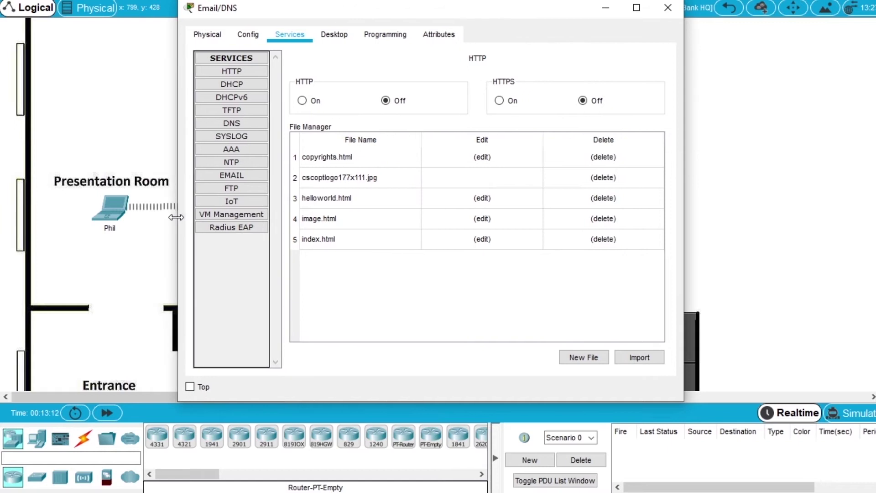
{"action": "left_click", "coordinate": [242, 174]}
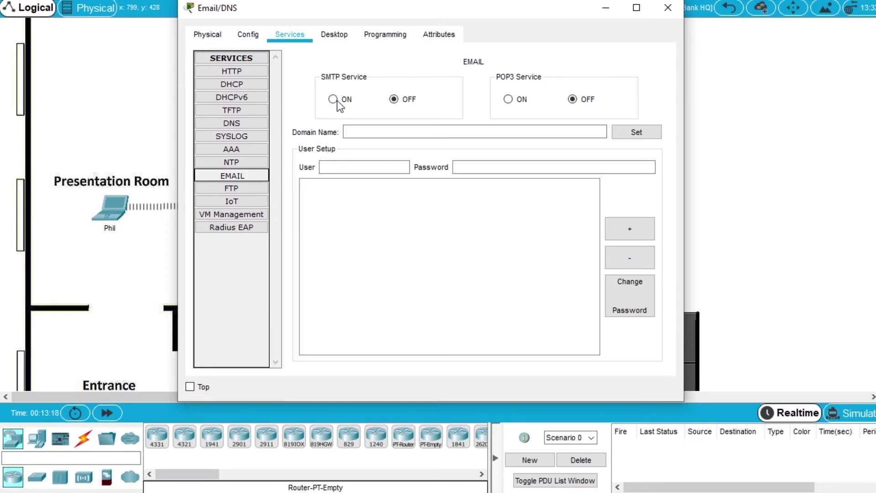
{"action": "left_click", "coordinate": [334, 99]}
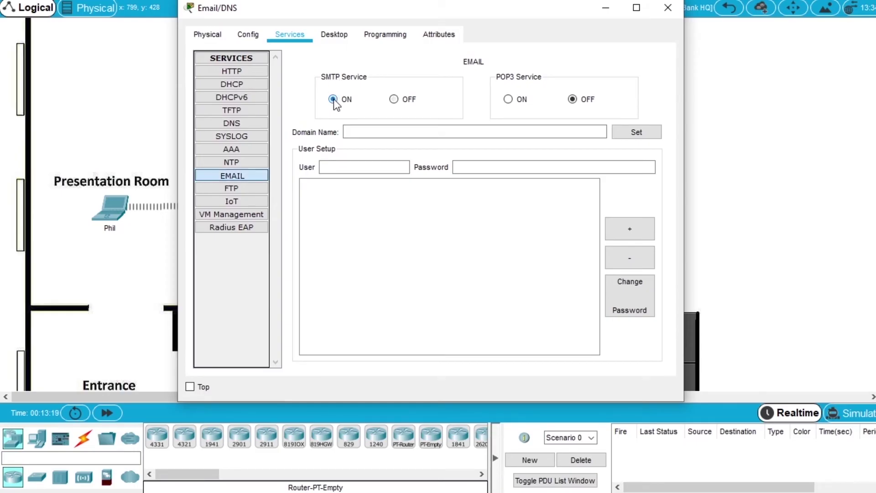
{"action": "left_click", "coordinate": [519, 99]}
Step: Set cisco.corp as the mail domain and begin entering the first account name
{"action": "left_click", "coordinate": [441, 135]}
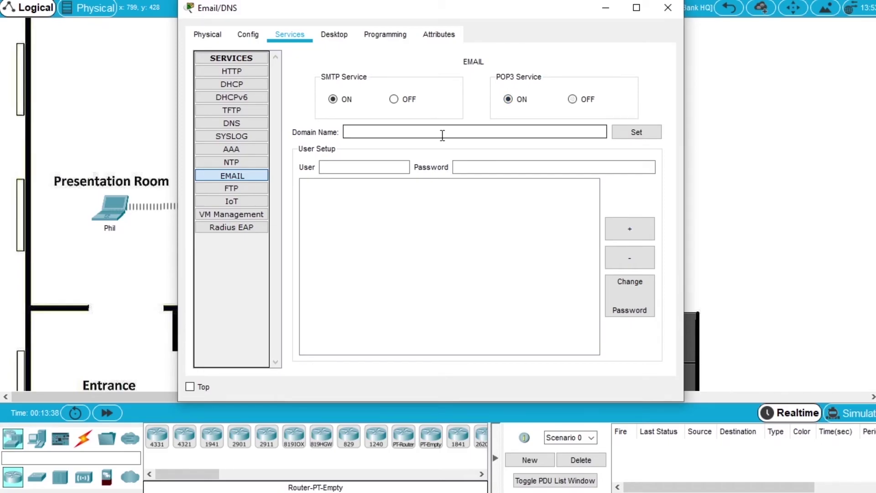
{"action": "type", "text": "cisco.corp"}
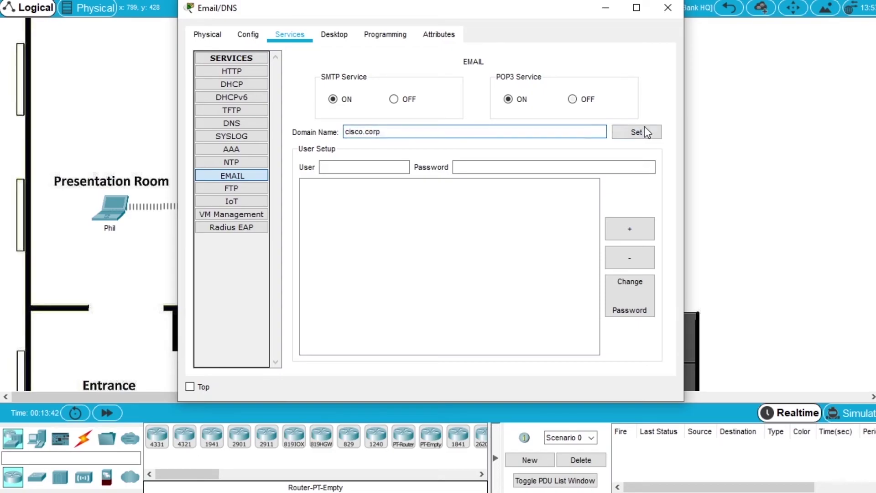
{"action": "left_click", "coordinate": [638, 132]}
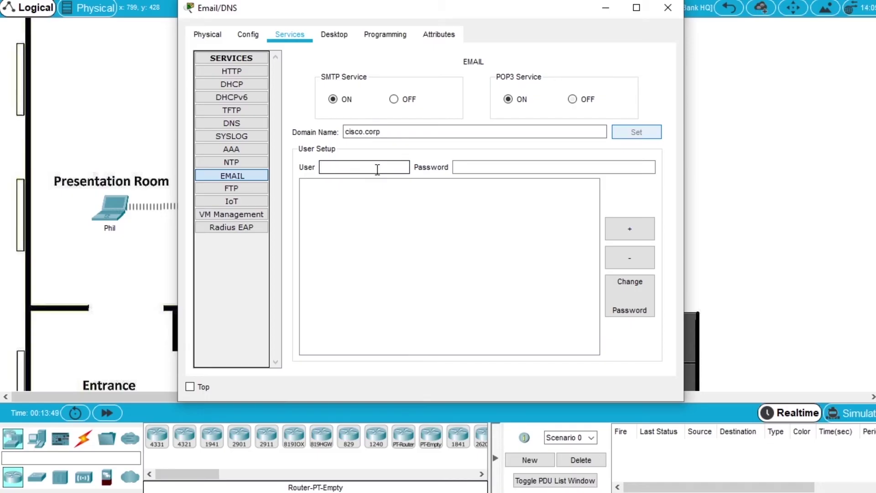
{"action": "type", "text": "phill"}
Step: Finish the phill mail account and add sally and bob, each with a password
{"action": "left_click", "coordinate": [526, 166]}
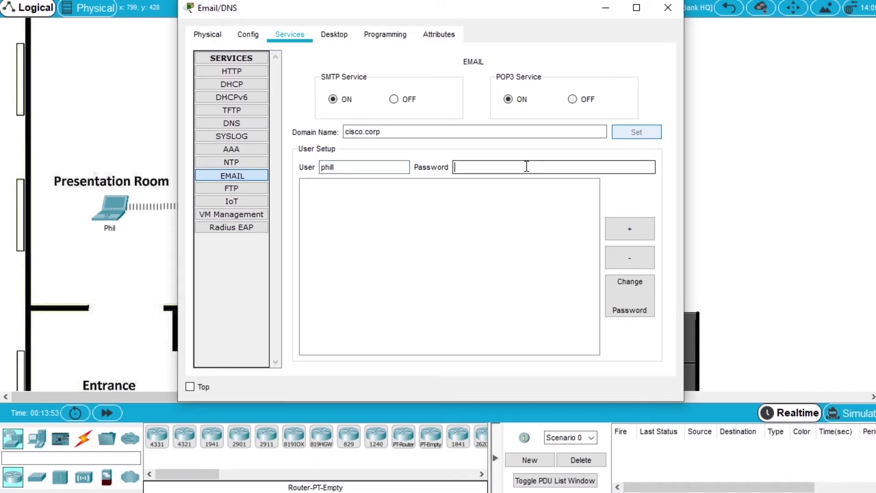
{"action": "type", "text": "cisco123"}
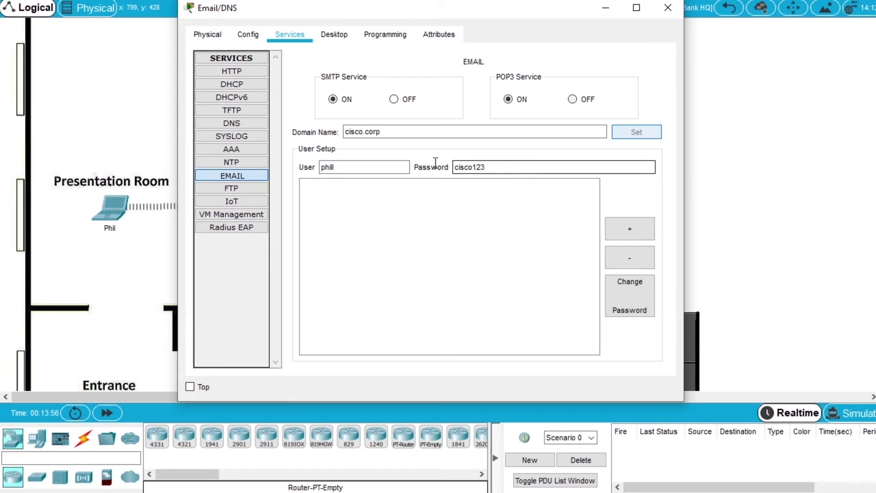
{"action": "left_click_drag", "start_coordinate": [492, 166], "coordinate": [396, 165]}
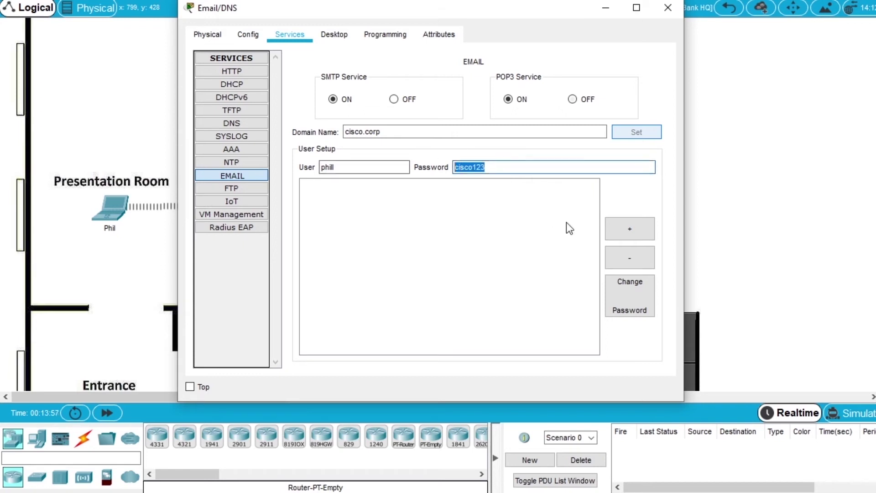
{"action": "left_click", "coordinate": [636, 230]}
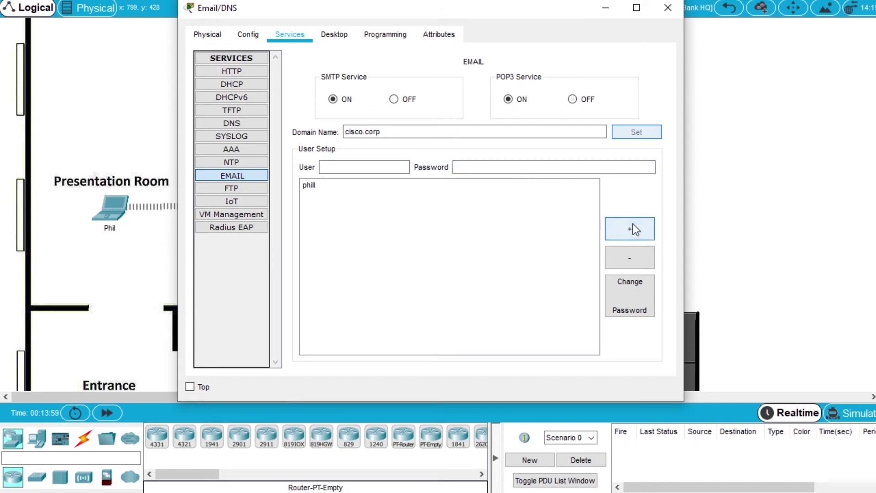
{"action": "left_click", "coordinate": [371, 169]}
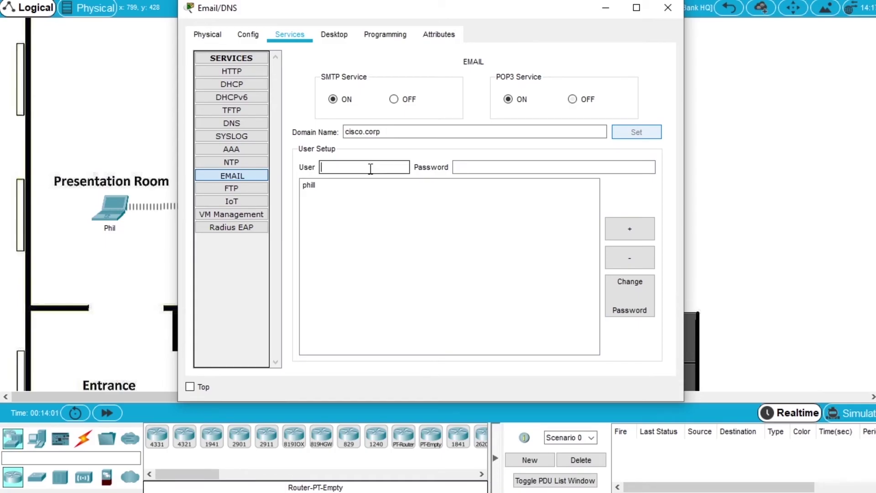
{"action": "type", "text": "sally"}
{"action": "key", "text": "Tab"}
{"action": "type", "text": "cisco123"}
{"action": "left_click", "coordinate": [633, 229]}
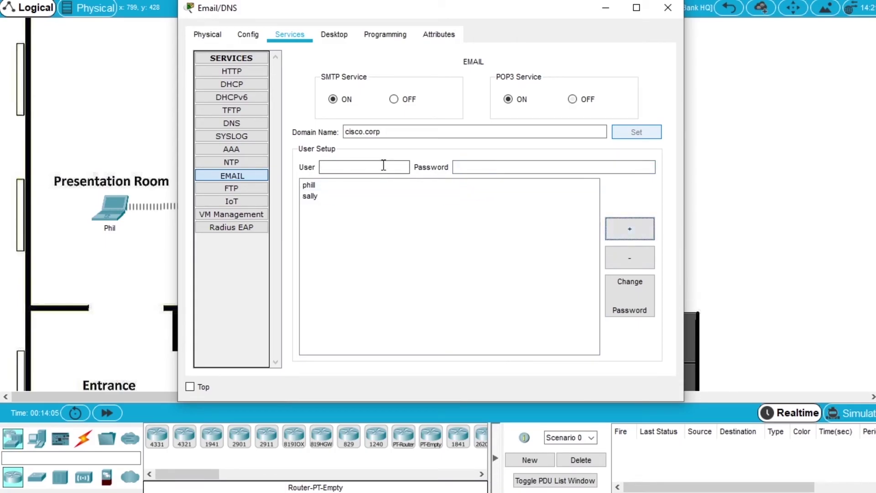
{"action": "left_click", "coordinate": [383, 166]}
{"action": "type", "text": "bob"}
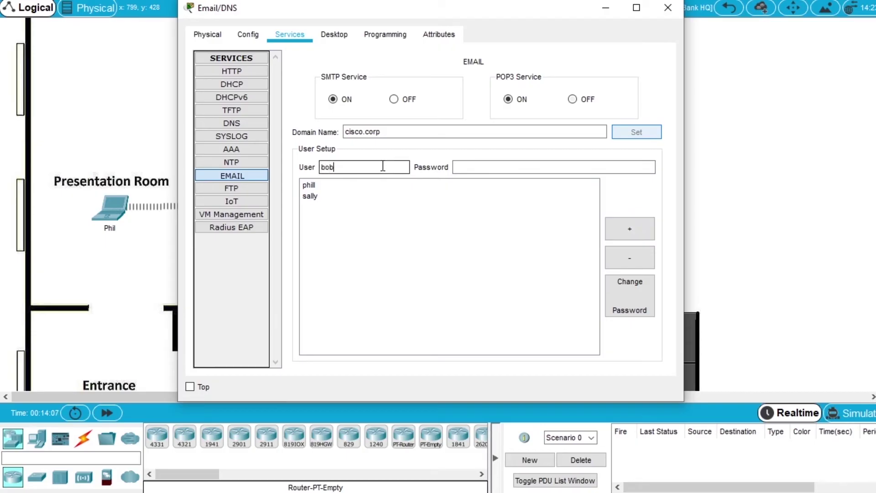
{"action": "left_click", "coordinate": [505, 167]}
{"action": "type", "text": "cisco123"}
{"action": "left_click", "coordinate": [629, 229]}
Step: Add the dave and mary mail accounts with their passwords
{"action": "left_click", "coordinate": [386, 167]}
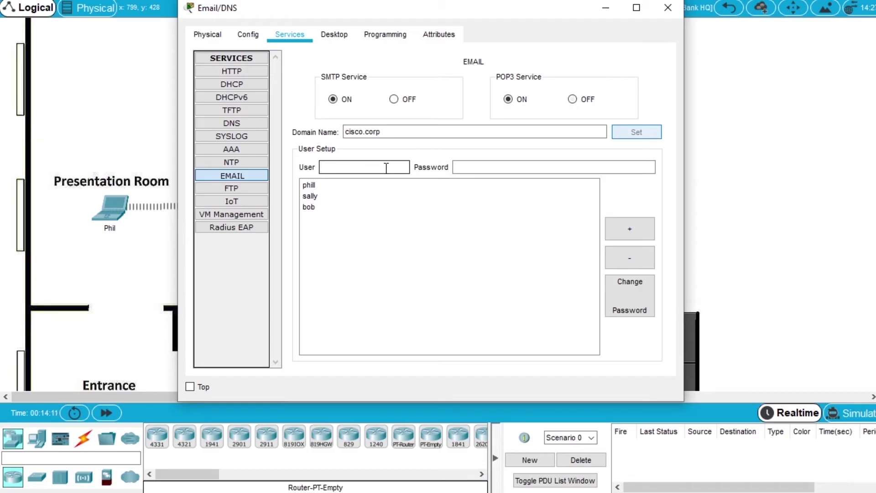
{"action": "type", "text": "dace"}
{"action": "key", "text": "BackSpace"}
{"action": "key", "text": "BackSpace"}
{"action": "type", "text": "ve"}
{"action": "left_click", "coordinate": [479, 167]}
{"action": "type", "text": "cisco123"}
{"action": "left_click", "coordinate": [631, 228]}
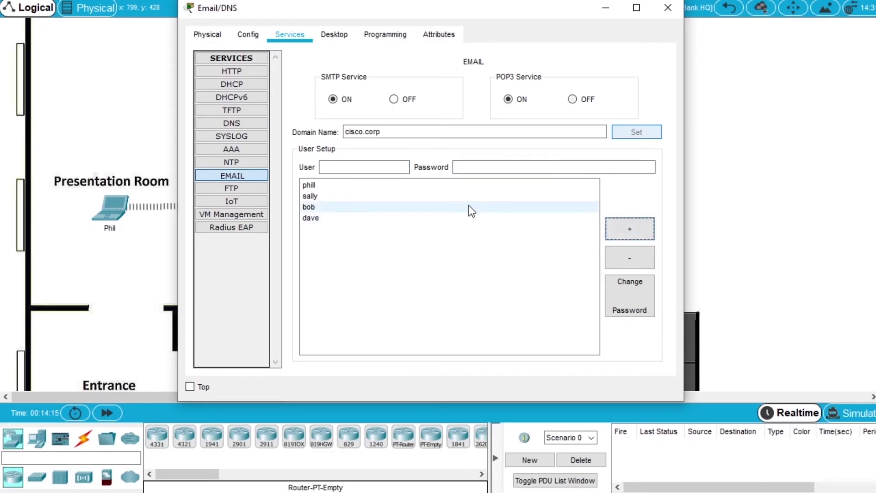
{"action": "left_click", "coordinate": [381, 168]}
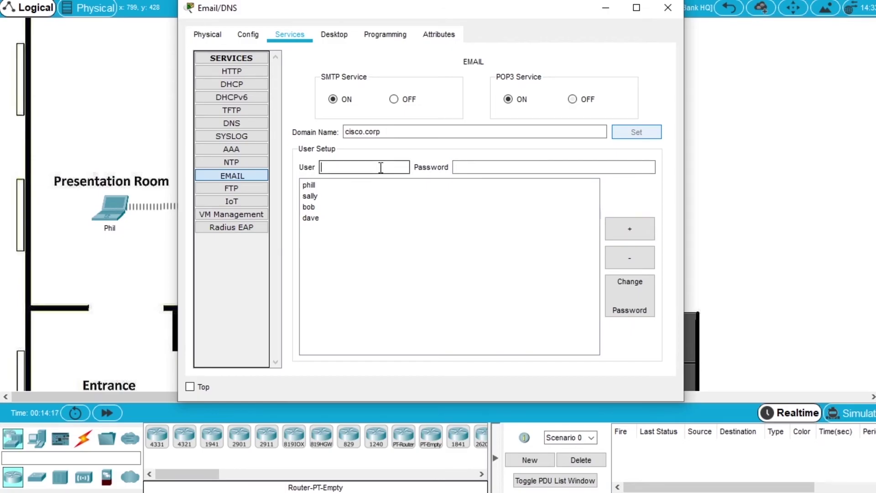
{"action": "type", "text": "mary"}
{"action": "left_click", "coordinate": [461, 167]}
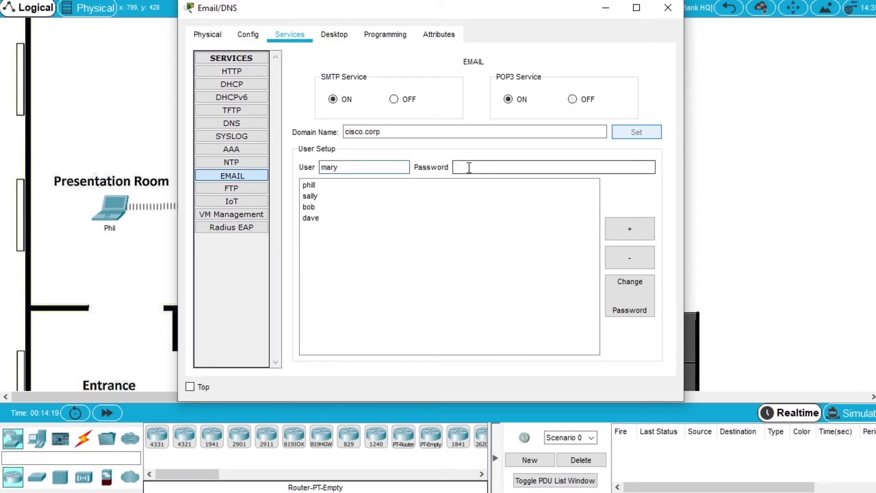
{"action": "type", "text": "cisco123"}
{"action": "left_click", "coordinate": [630, 228]}
Step: Add the tim and mike mail accounts with their passwords
{"action": "left_click", "coordinate": [352, 169]}
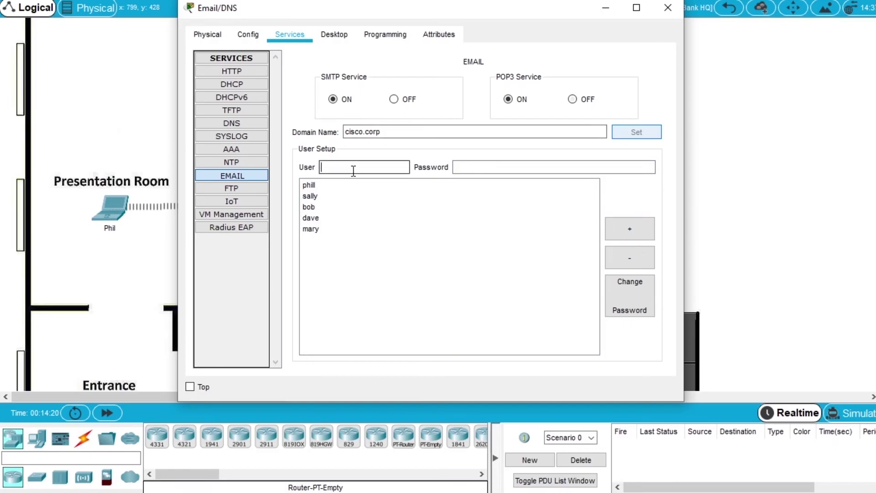
{"action": "type", "text": "tim"}
{"action": "left_click", "coordinate": [502, 166]}
{"action": "type", "text": "cisco123"}
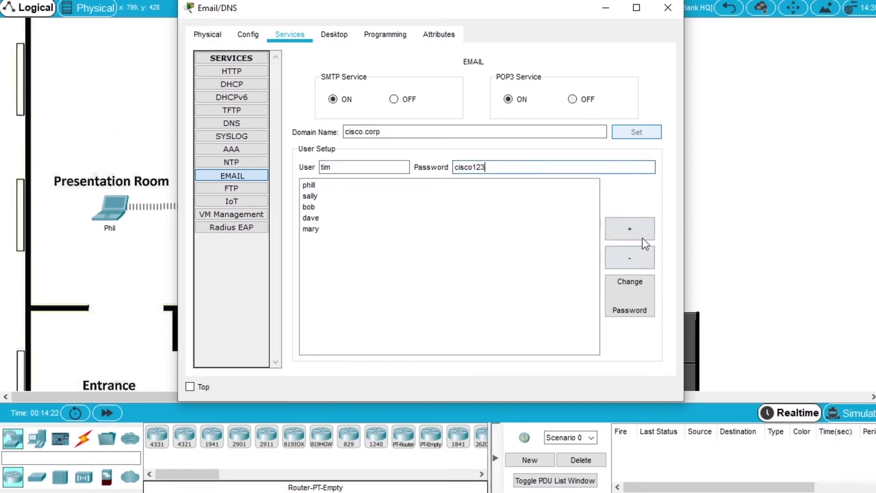
{"action": "left_click", "coordinate": [639, 235]}
{"action": "left_click", "coordinate": [398, 172]}
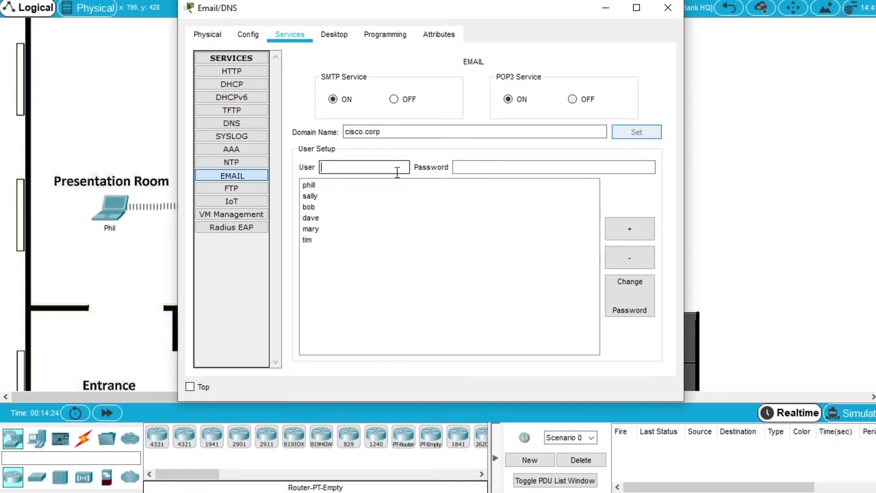
{"action": "type", "text": "mike"}
{"action": "left_click", "coordinate": [499, 166]}
{"action": "type", "text": "cisco123"}
{"action": "left_click", "coordinate": [636, 228]}
Step: Review the mail account list by selecting each user in turn
{"action": "left_click", "coordinate": [518, 218]}
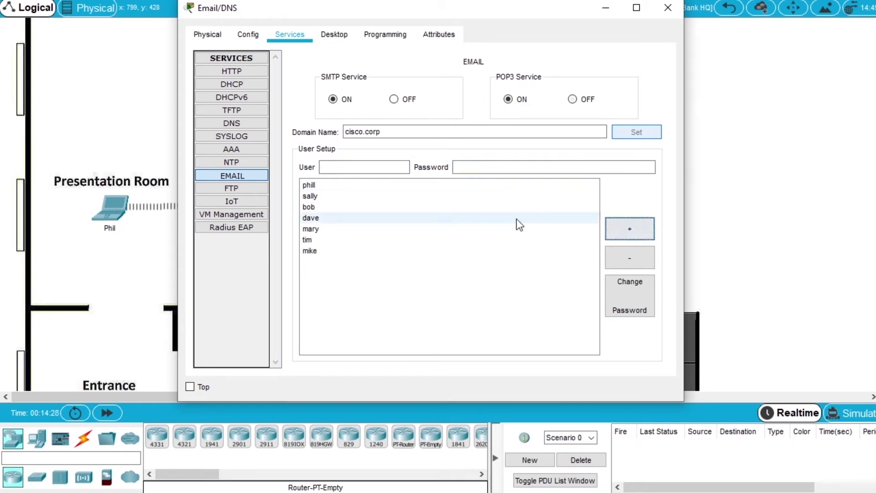
{"action": "key", "text": "Up"}
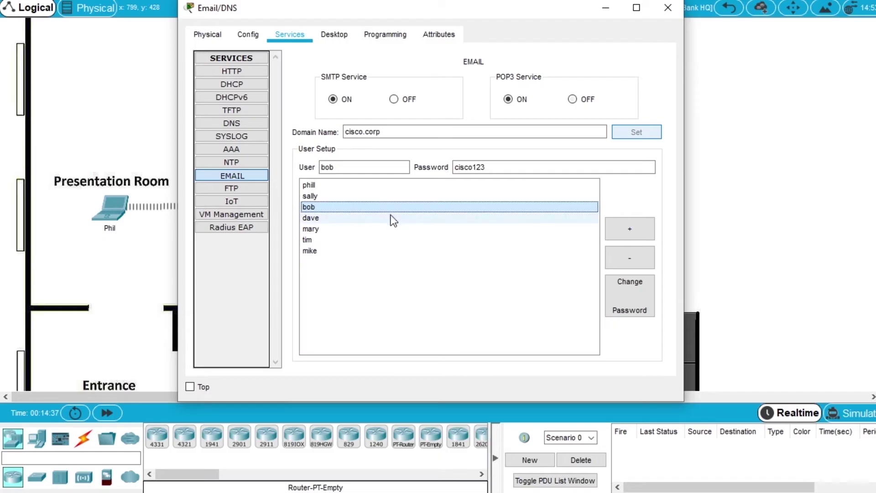
{"action": "left_click", "coordinate": [468, 167]}
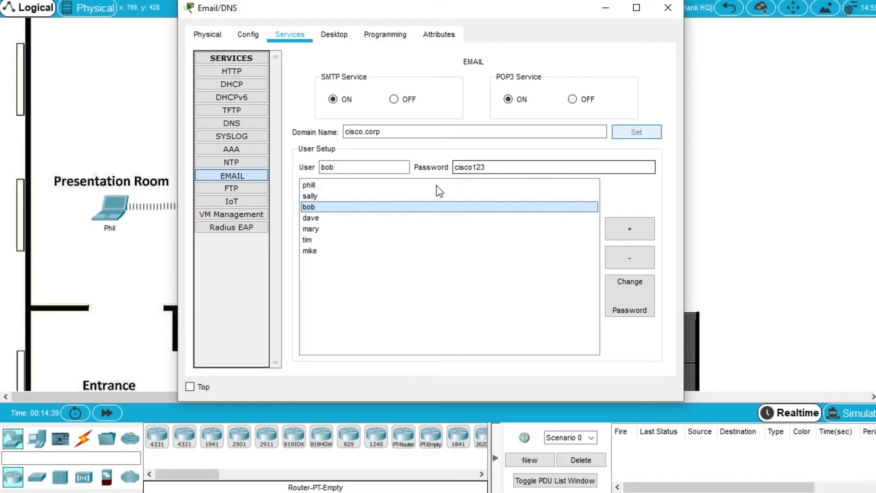
{"action": "left_click", "coordinate": [364, 219]}
{"action": "left_click", "coordinate": [361, 230]}
{"action": "left_click", "coordinate": [338, 200]}
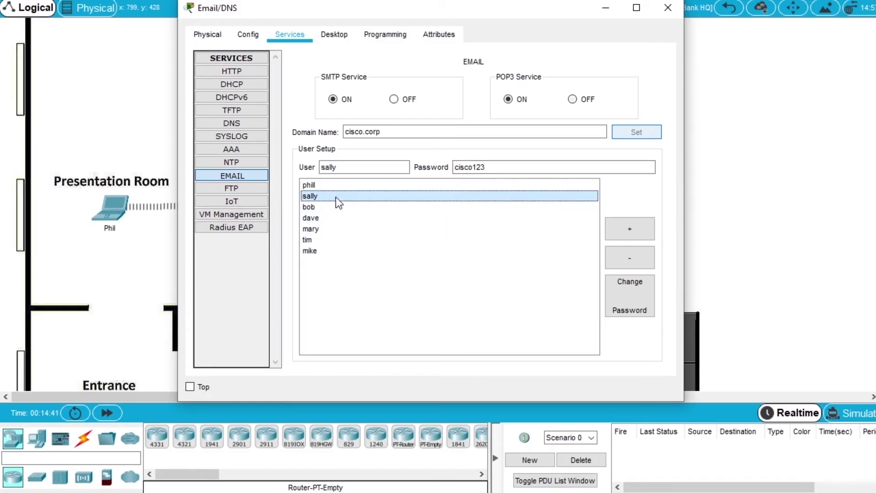
{"action": "left_click", "coordinate": [330, 229]}
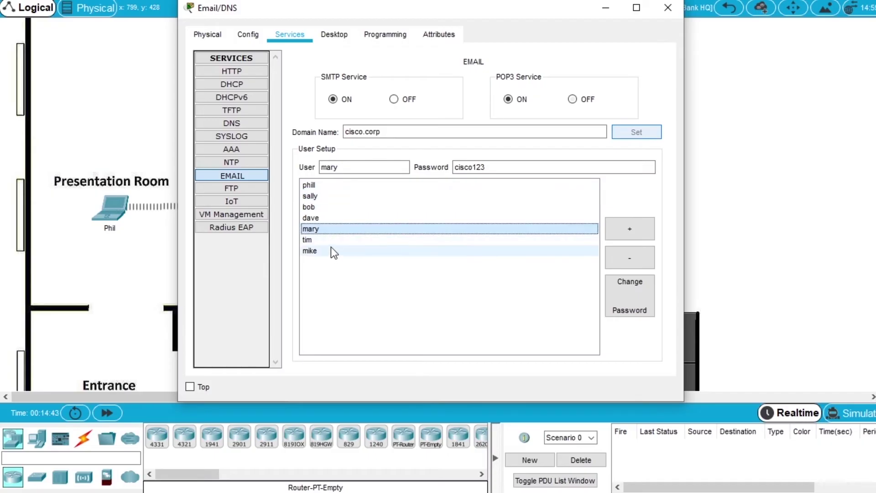
{"action": "left_click", "coordinate": [331, 250]}
{"action": "left_click", "coordinate": [329, 208]}
{"action": "left_click", "coordinate": [327, 185]}
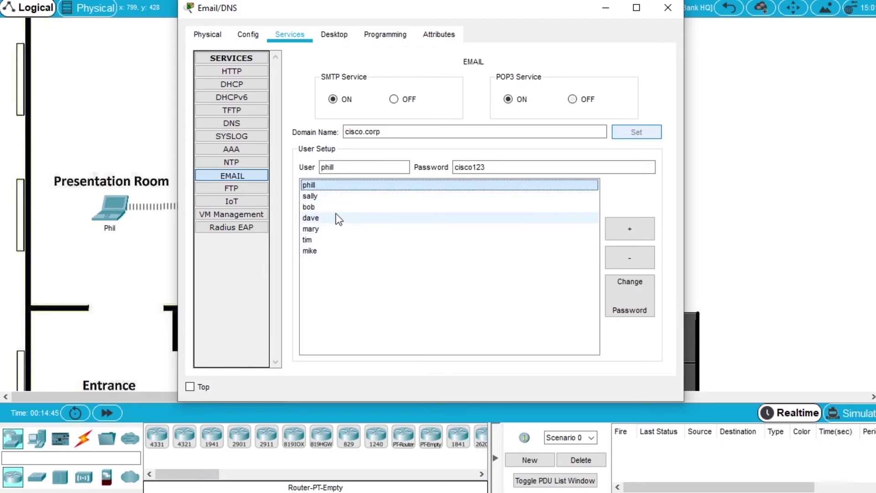
{"action": "left_click", "coordinate": [338, 219]}
{"action": "left_click", "coordinate": [339, 229]}
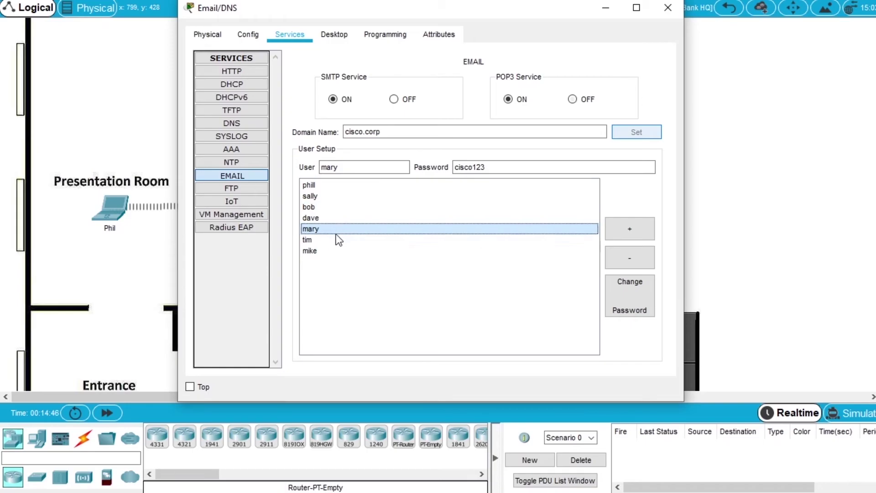
{"action": "left_click", "coordinate": [335, 249]}
{"action": "left_click", "coordinate": [349, 218]}
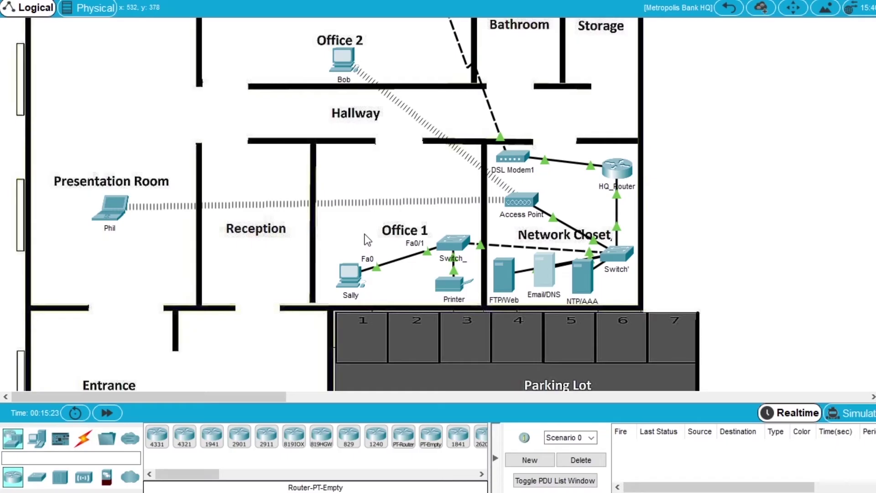
{"action": "left_click", "coordinate": [349, 281]}
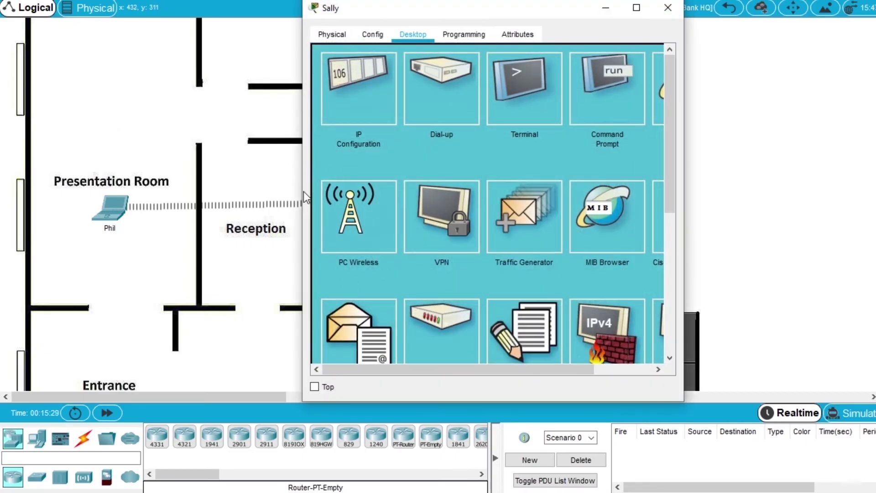
{"action": "scroll", "coordinate": [355, 332], "scroll_direction": "down", "scroll_amount": 3}
{"action": "left_click", "coordinate": [362, 292]}
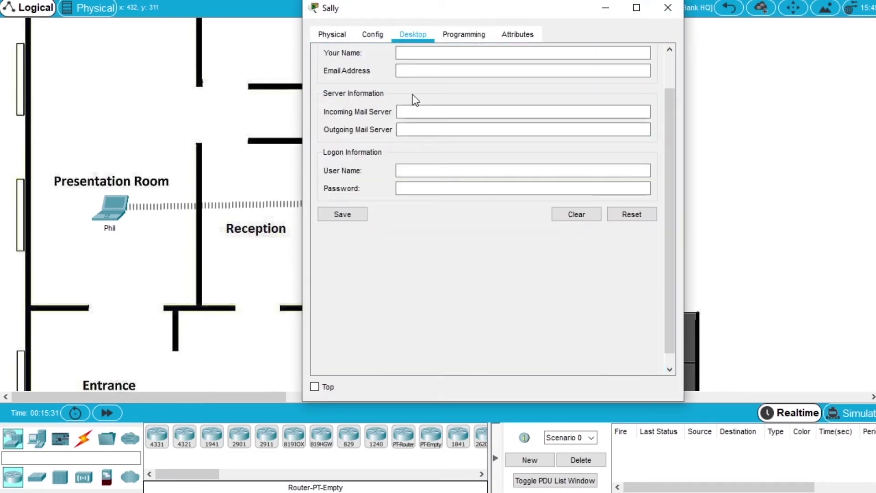
{"action": "scroll", "coordinate": [431, 98], "scroll_direction": "up", "scroll_amount": 3}
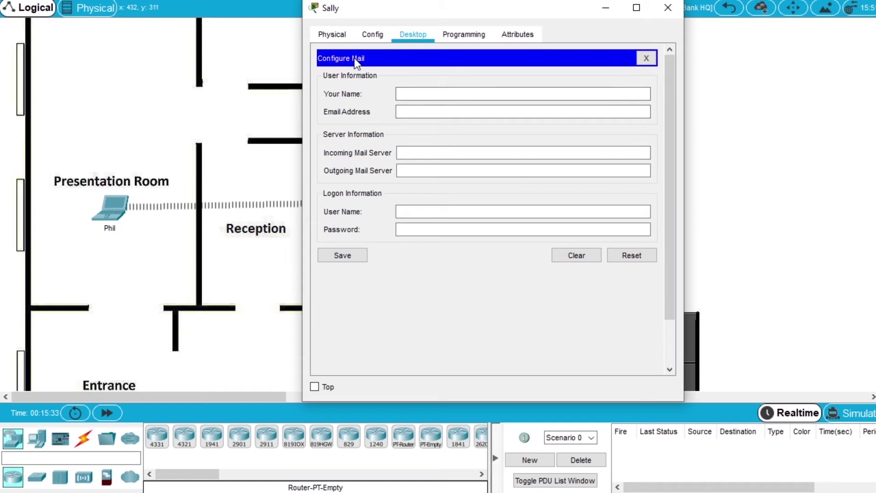
{"action": "left_click", "coordinate": [447, 94]}
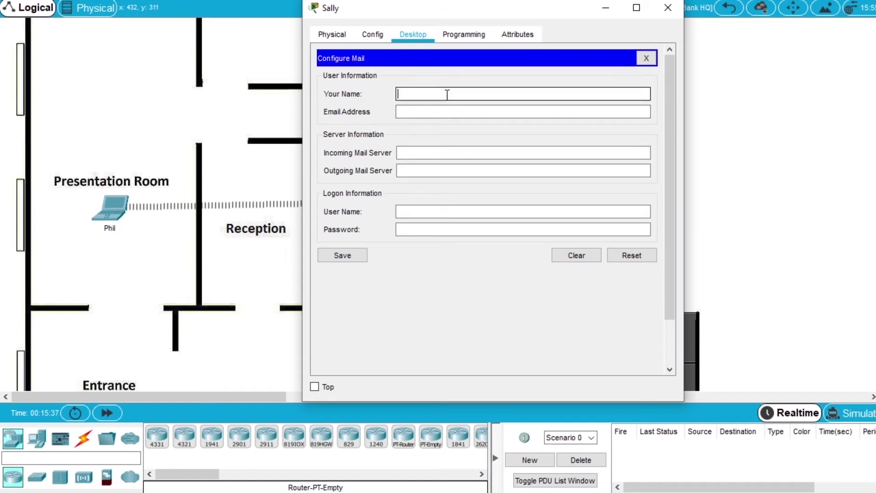
{"action": "type", "text": "Sally"}
{"action": "left_click", "coordinate": [442, 111]}
{"action": "type", "text": "sa"}
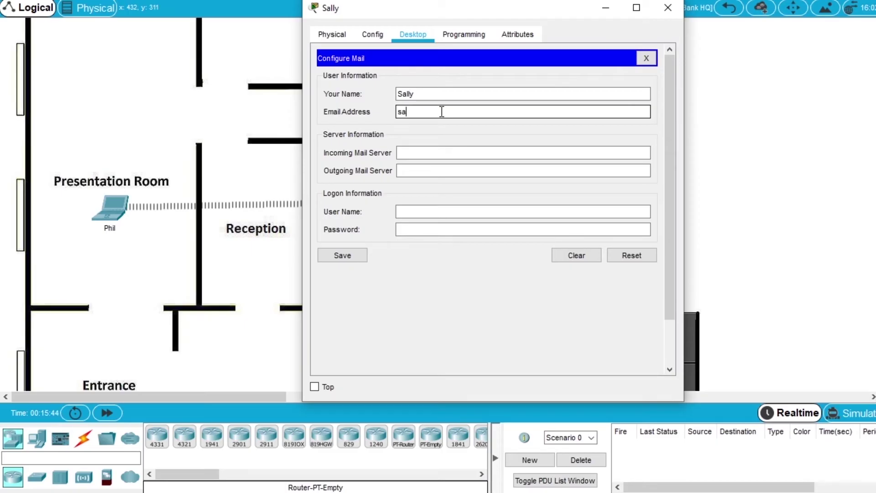
{"action": "type", "text": "lly@cisco.corp"}
Step: Set email.cisco.corp as both the incoming and outgoing mail server
{"action": "left_click", "coordinate": [425, 152]}
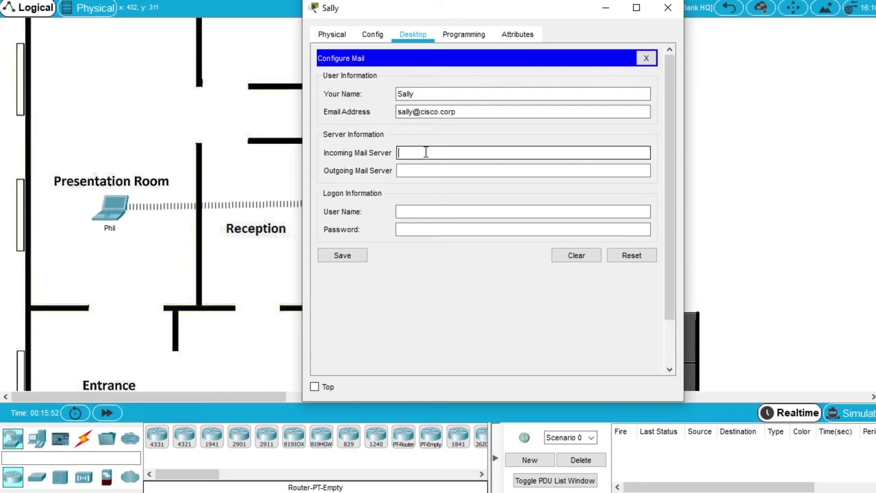
{"action": "type", "text": "email.cisco.corp"}
{"action": "key", "text": "ctrl+a"}
{"action": "key", "text": "ctrl+c"}
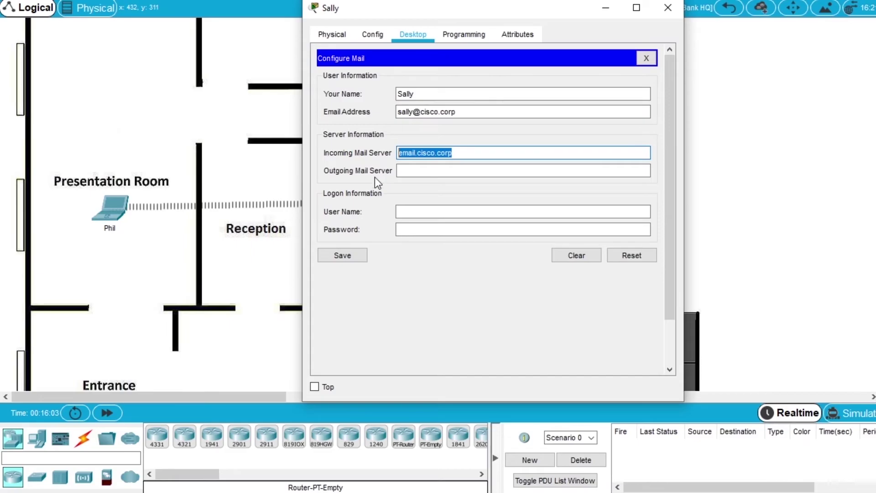
{"action": "left_click", "coordinate": [418, 168]}
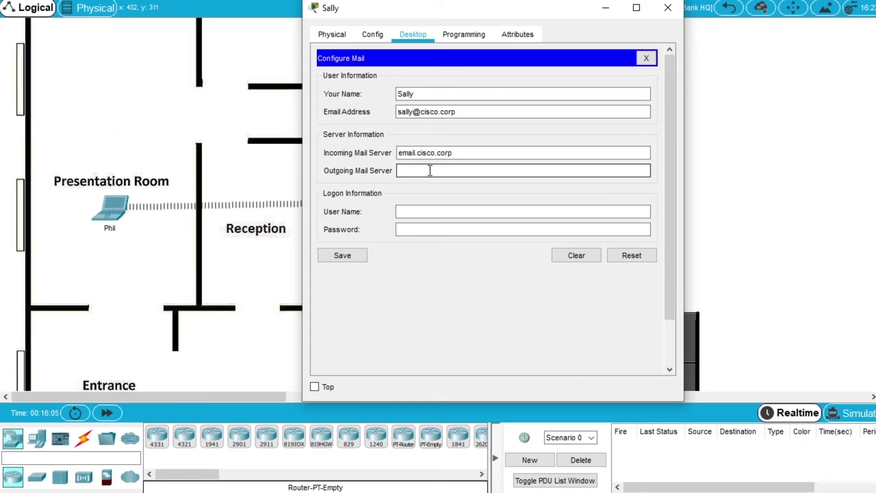
{"action": "key", "text": "ctrl+v"}
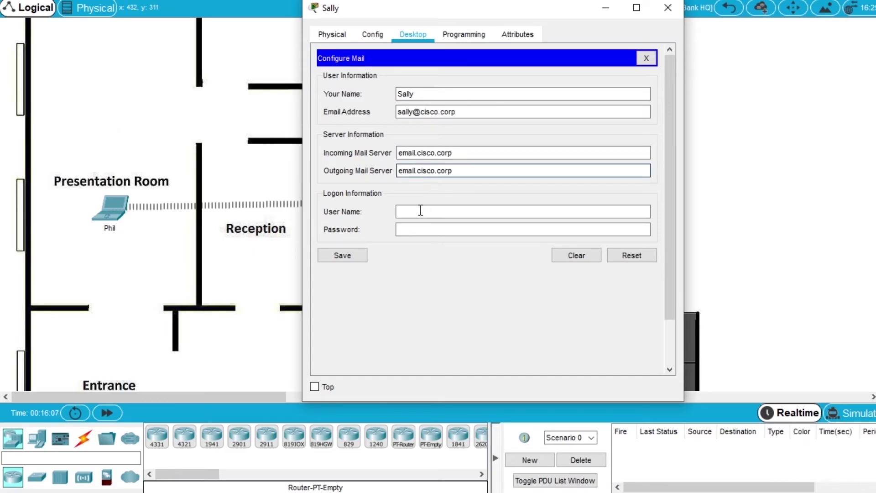
Step: Enter the logon user name and password, save the mail settings, and close the window
{"action": "left_click", "coordinate": [419, 210]}
{"action": "type", "text": "sally"}
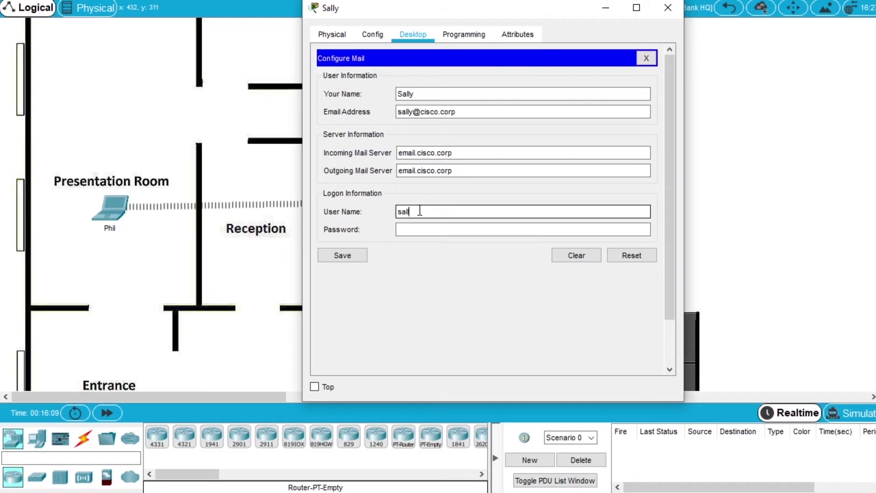
{"action": "left_click", "coordinate": [427, 228]}
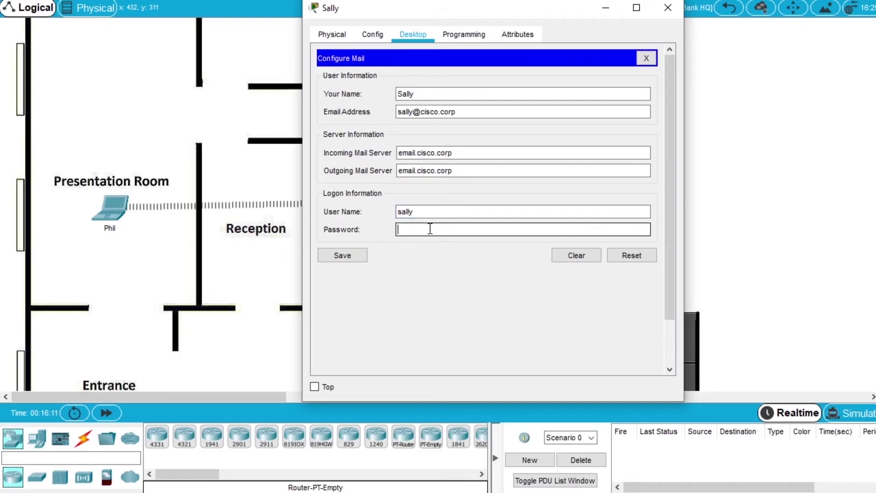
{"action": "type", "text": "cisco1234"}
{"action": "left_click", "coordinate": [349, 255]}
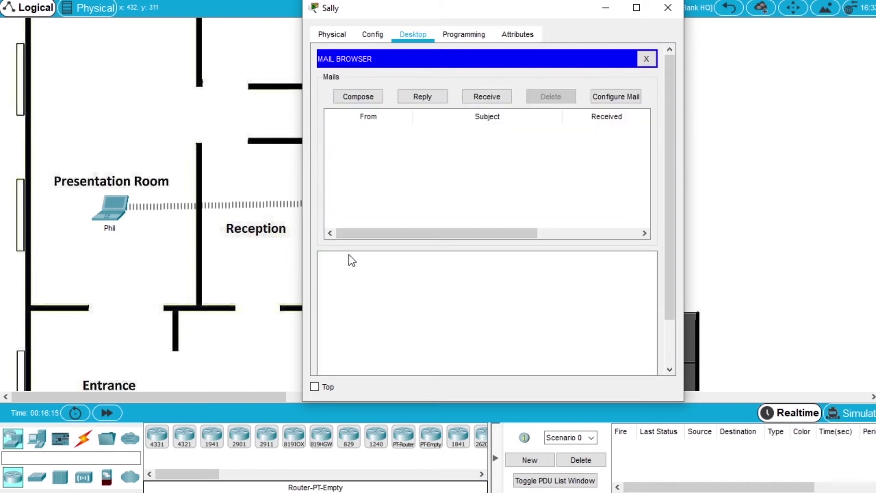
{"action": "left_click_drag", "start_coordinate": [302, 214], "coordinate": [172, 210]}
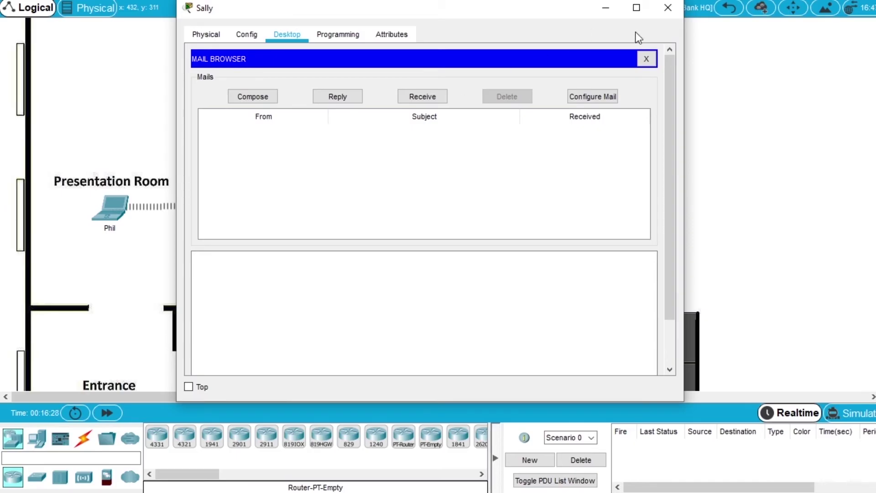
{"action": "left_click", "coordinate": [668, 8]}
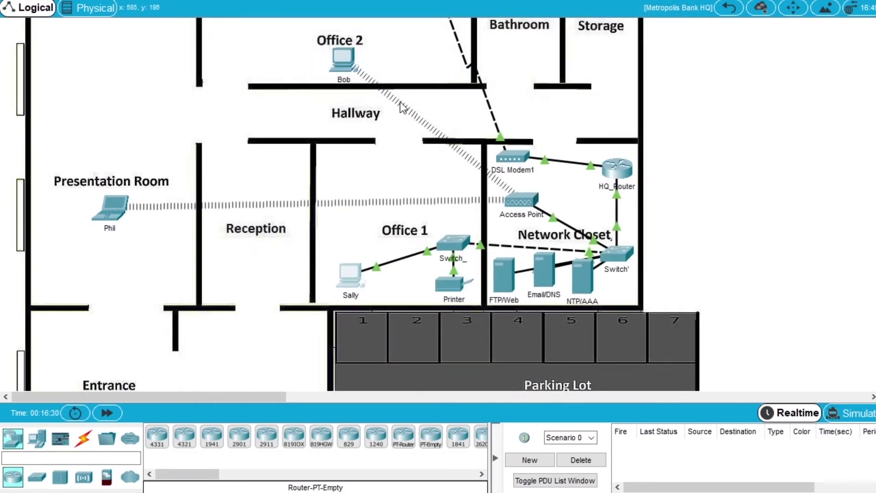
{"action": "left_click", "coordinate": [346, 61]}
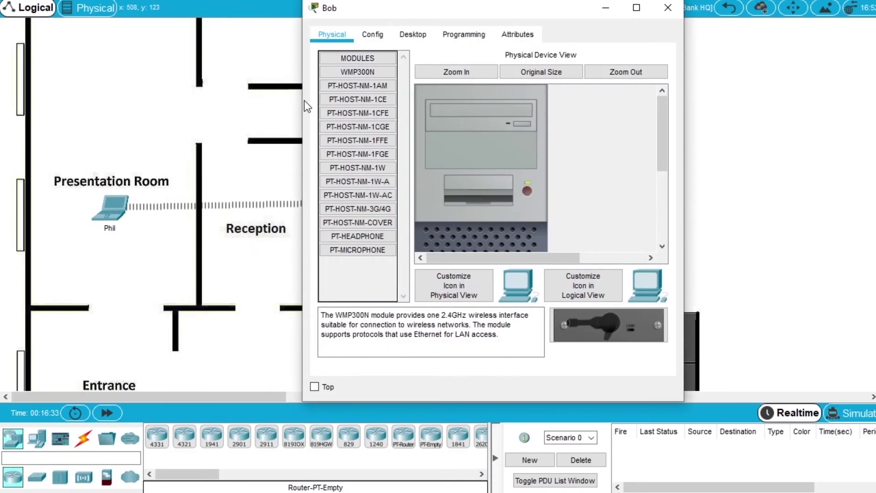
{"action": "left_click_drag", "start_coordinate": [303, 102], "coordinate": [134, 105]}
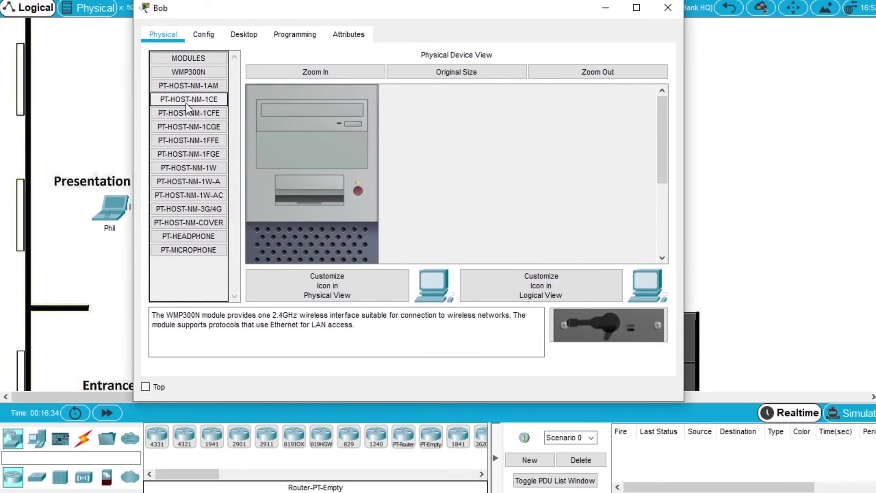
{"action": "left_click", "coordinate": [241, 35]}
{"action": "left_click", "coordinate": [198, 332]}
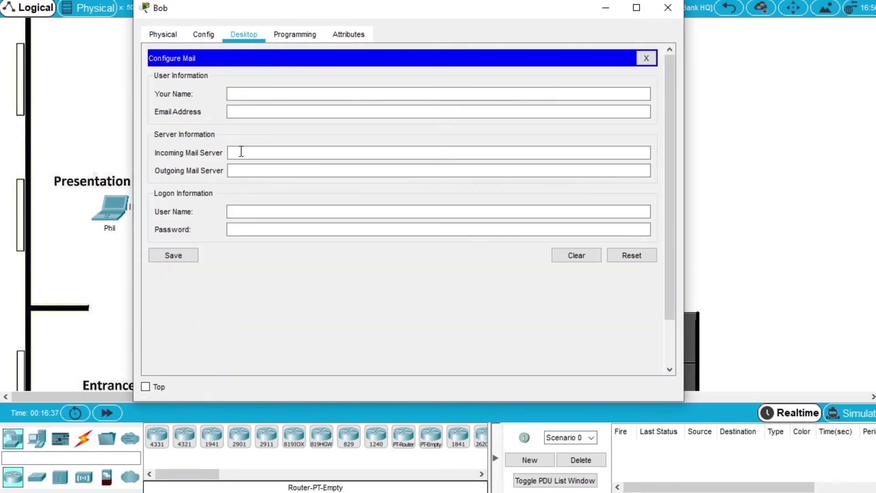
{"action": "left_click", "coordinate": [241, 94]}
{"action": "left_click", "coordinate": [250, 94]}
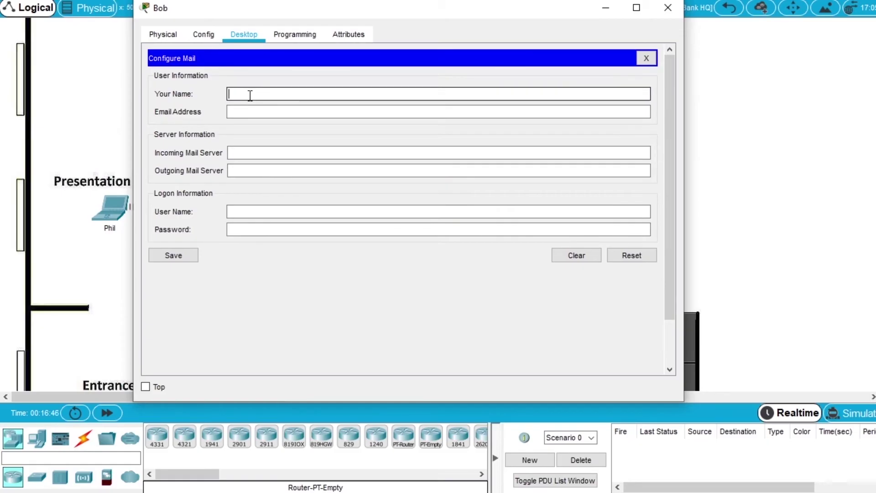
{"action": "type", "text": "Bob"}
{"action": "left_click", "coordinate": [255, 112]}
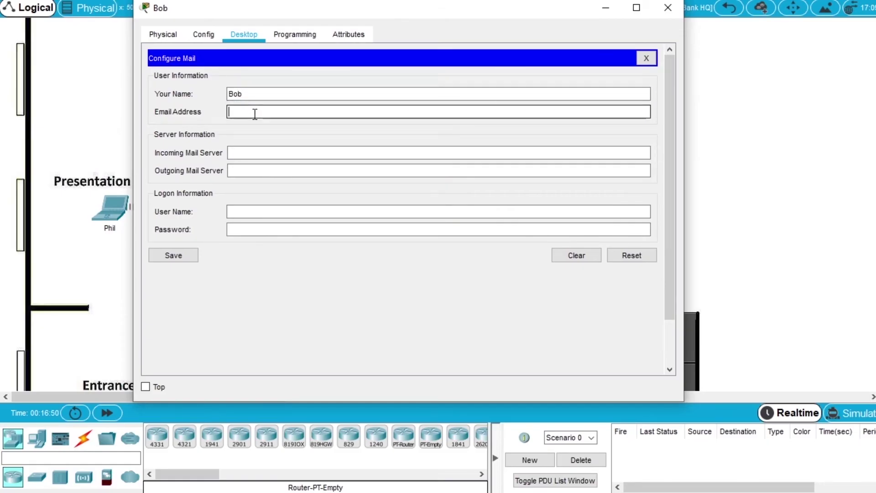
{"action": "type", "text": "bob@"}
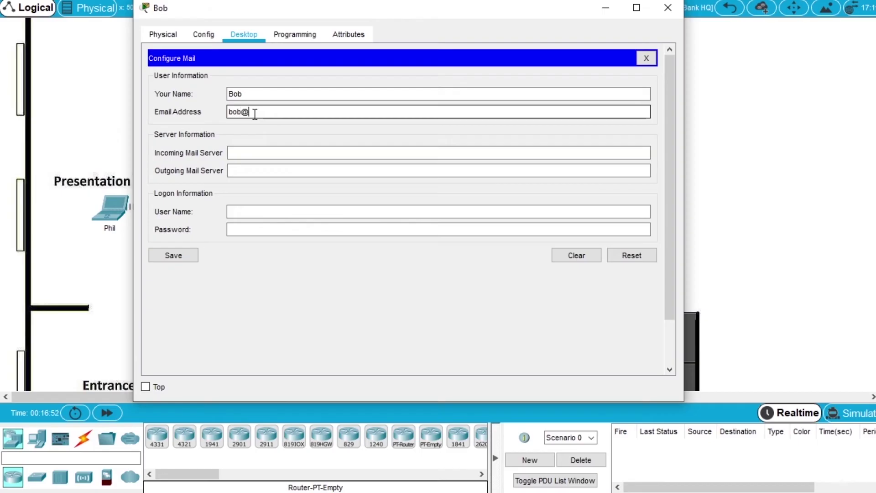
{"action": "type", "text": "cisco."}
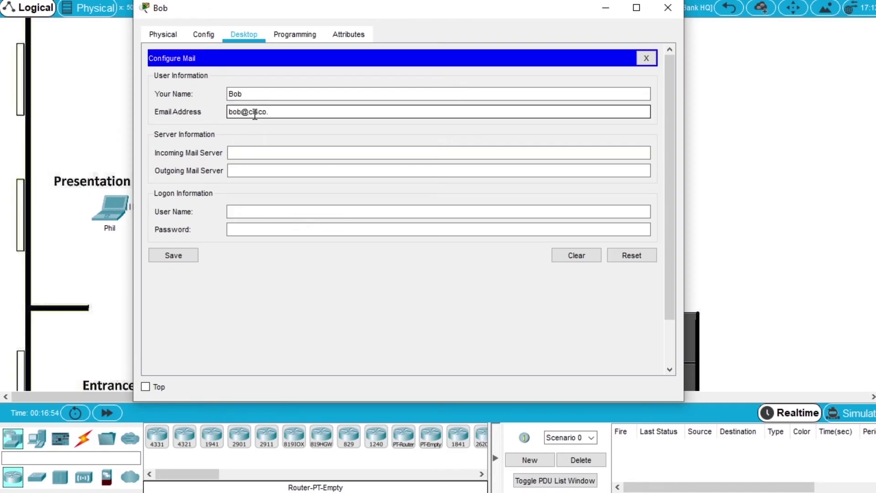
{"action": "type", "text": "corp"}
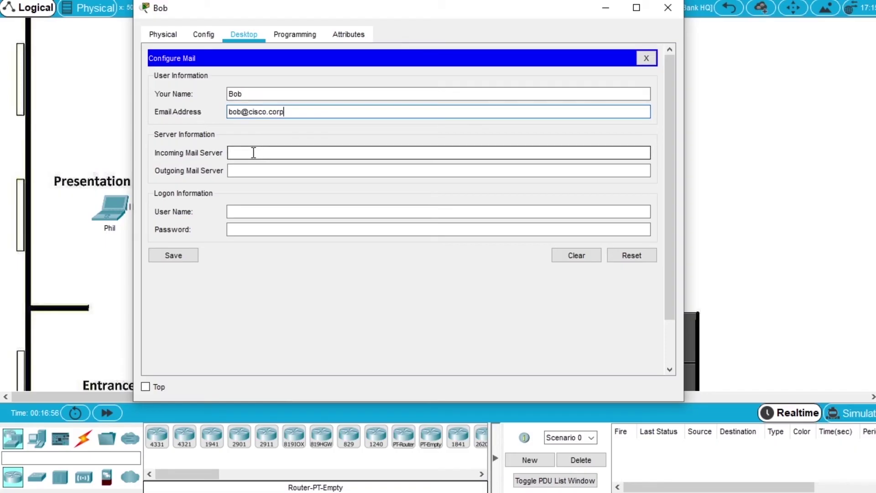
Step: Set email.cisco.corp as both the incoming and outgoing mail server
{"action": "left_click", "coordinate": [254, 153]}
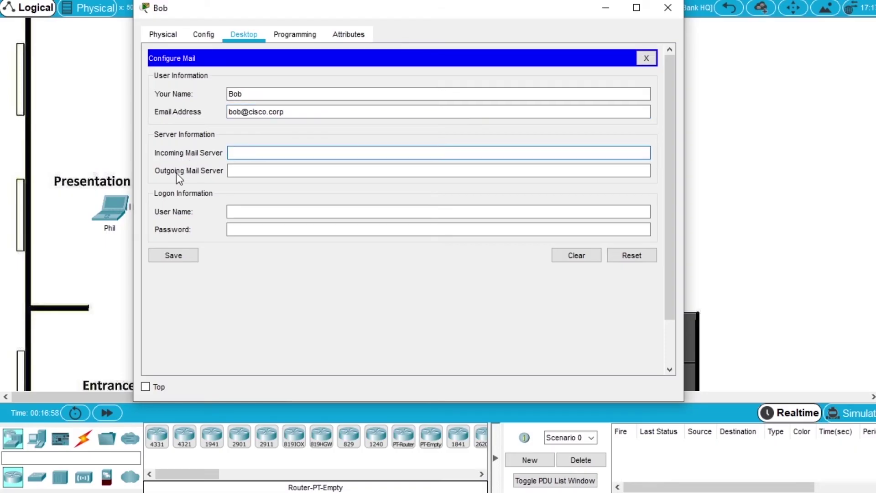
{"action": "key", "text": "ctrl+v"}
{"action": "left_click", "coordinate": [254, 170]}
{"action": "key", "text": "ctrl+v"}
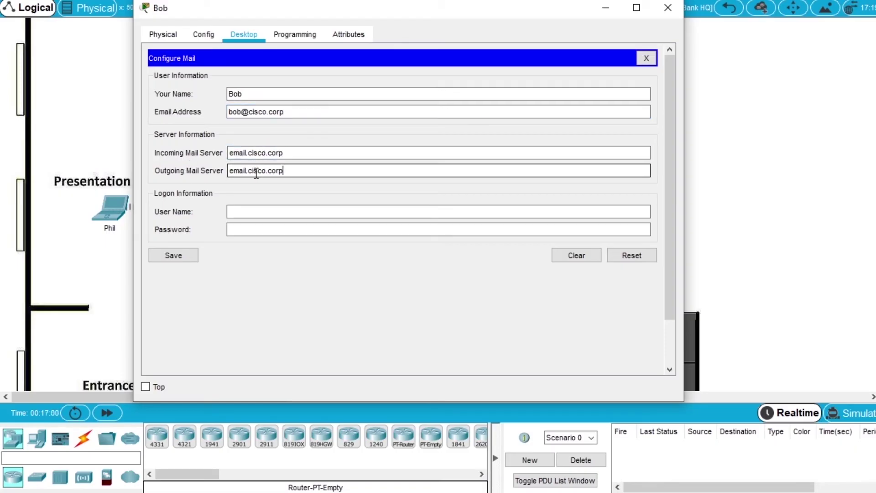
Step: Enter the logon user name and password, then save Bob's mail settings
{"action": "left_click", "coordinate": [263, 210]}
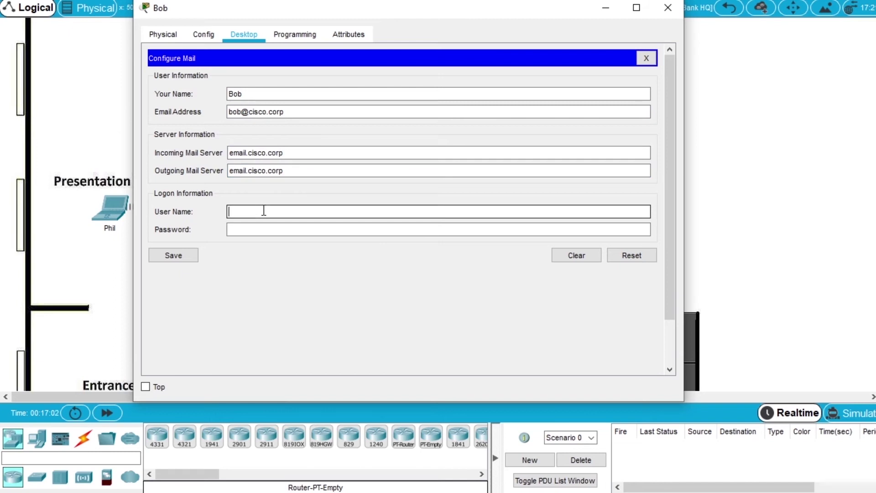
{"action": "type", "text": "bob"}
{"action": "left_click", "coordinate": [261, 235]}
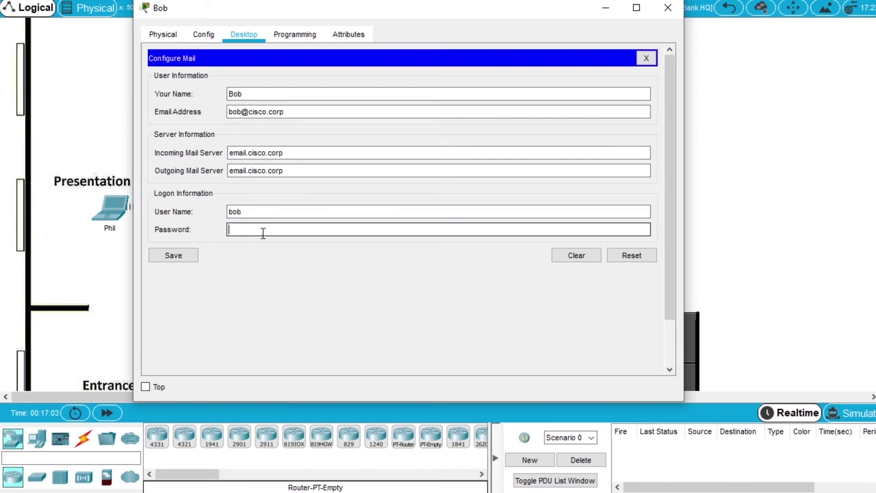
{"action": "key", "text": "BackSpace"}
{"action": "key", "text": "BackSpace"}
{"action": "key", "text": "BackSpace"}
{"action": "left_click", "coordinate": [173, 256]}
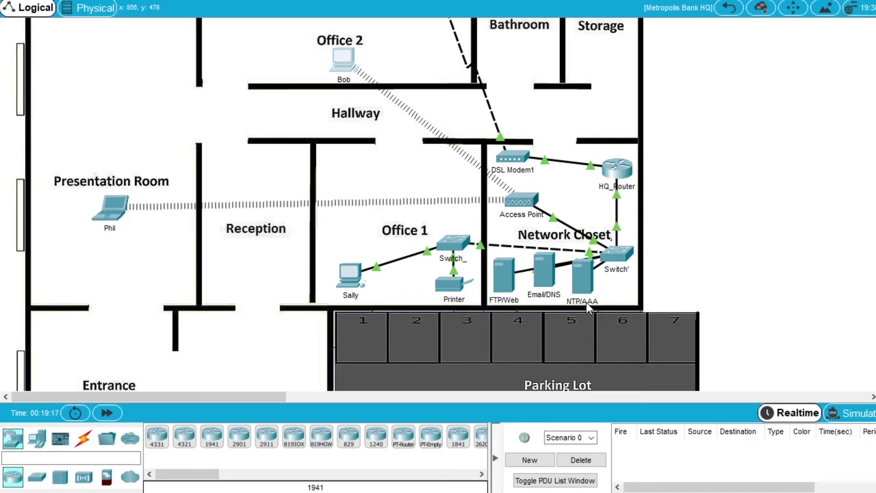
Step: Turn on the NTP service on the NTP/AAA server
{"action": "left_click", "coordinate": [586, 283]}
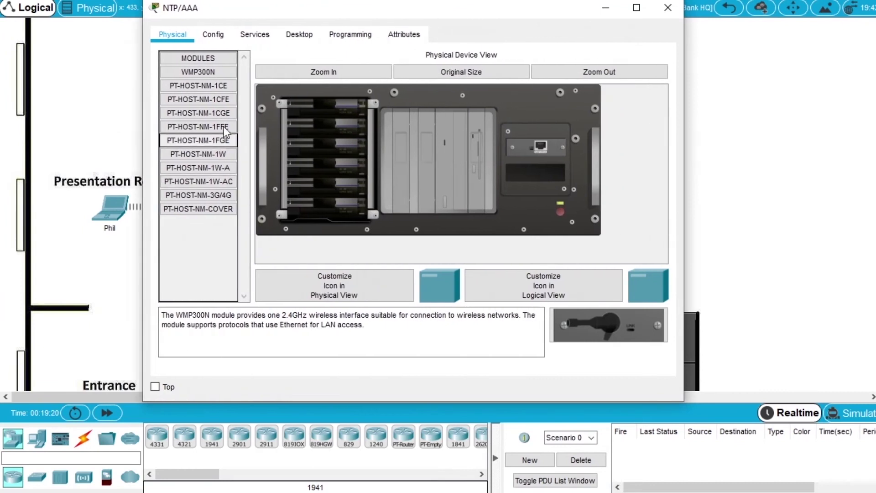
{"action": "left_click", "coordinate": [254, 35]}
{"action": "left_click", "coordinate": [222, 167]}
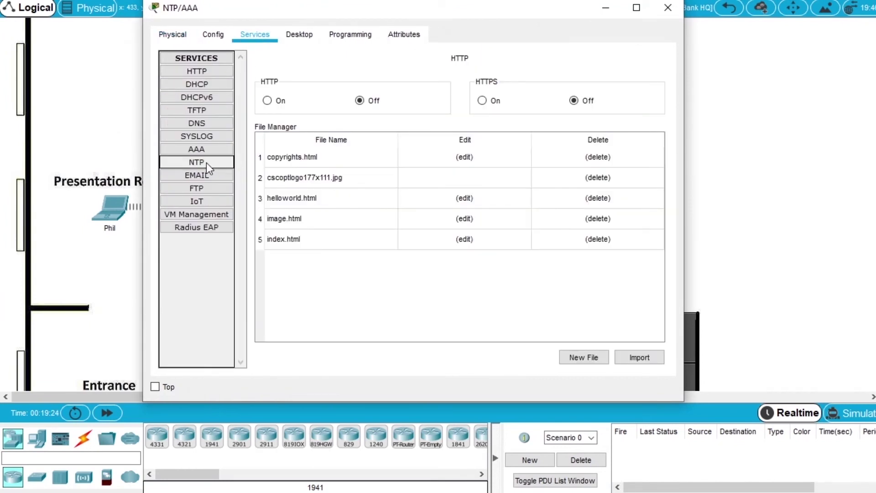
{"action": "left_click", "coordinate": [206, 163]}
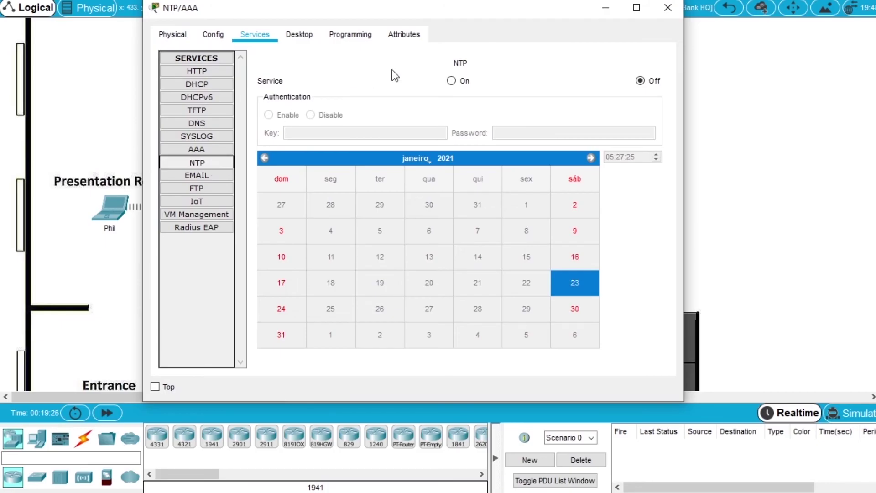
{"action": "left_click", "coordinate": [451, 81]}
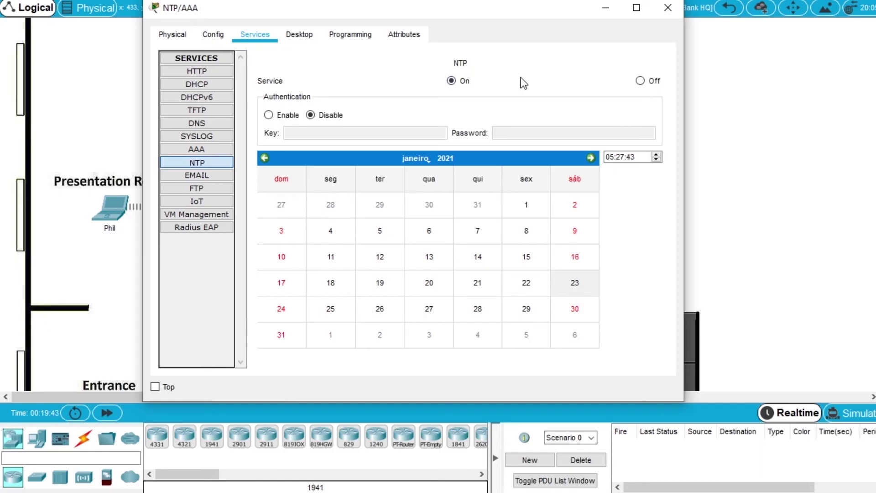
Step: Enable NTP authentication with key 1 and a password
{"action": "left_click", "coordinate": [269, 116]}
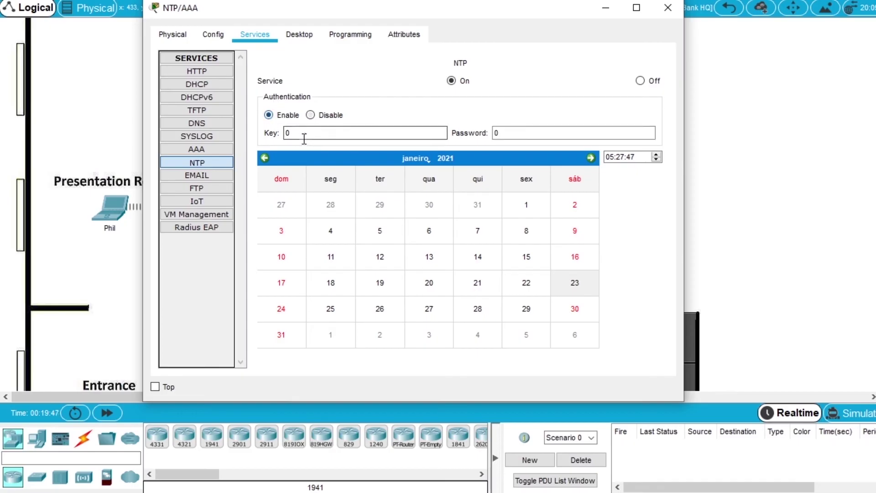
{"action": "key", "text": "Tab"}
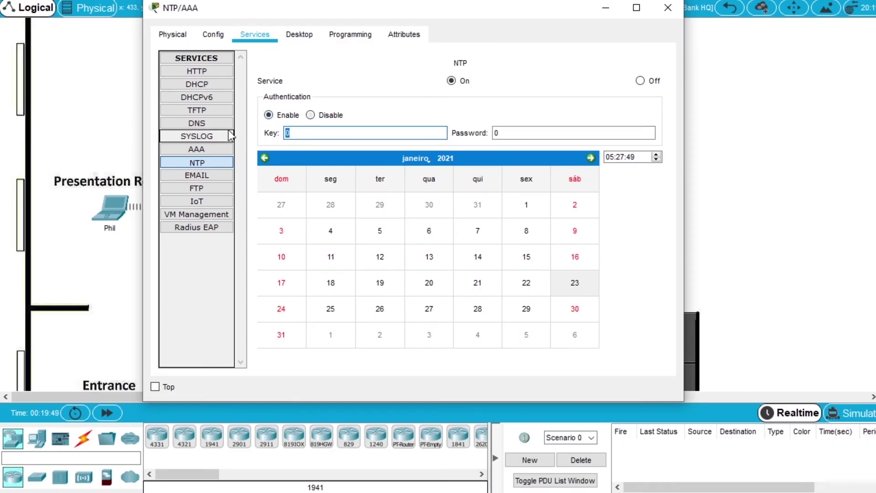
{"action": "type", "text": "1"}
{"action": "key", "text": "Tab"}
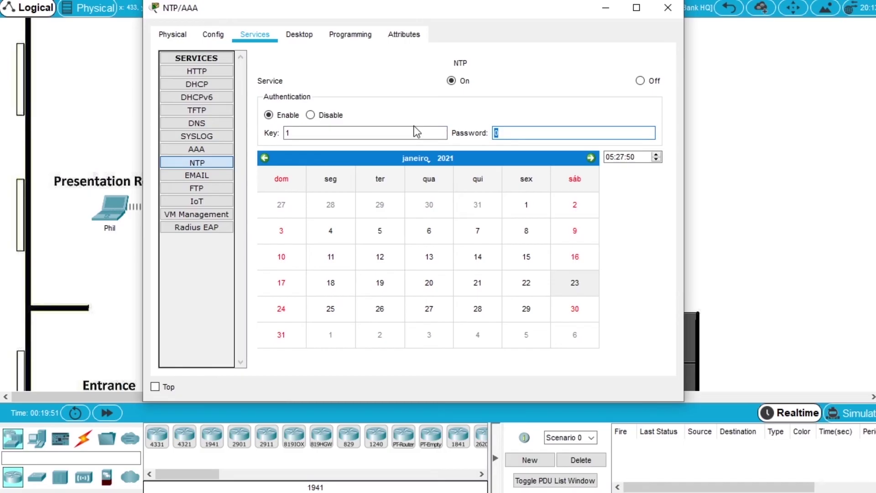
{"action": "type", "text": "cisco123"}
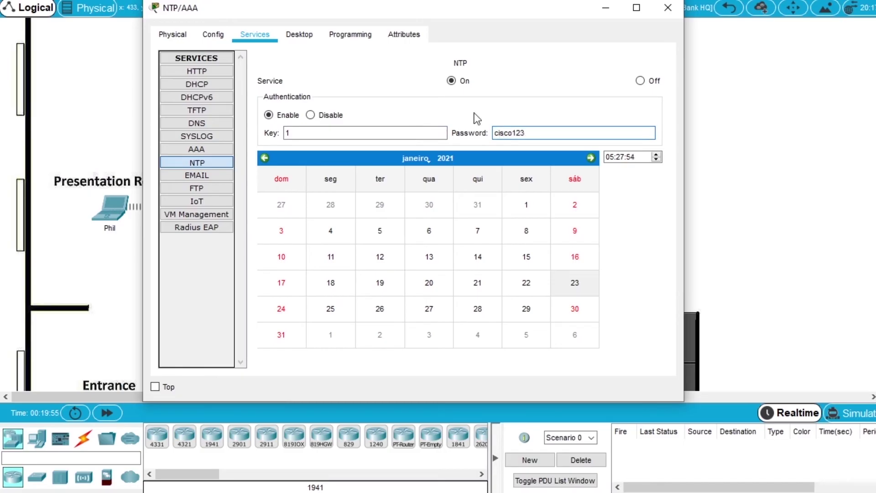
{"action": "left_click", "coordinate": [568, 86]}
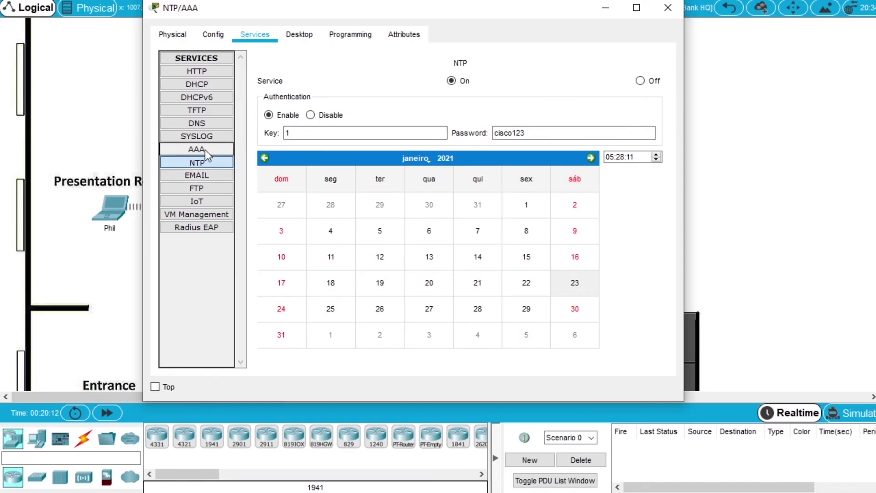
Step: Turn on AAA and add HQ Router at 10.44.1.1 as a RADIUS client with a shared secret
{"action": "left_click", "coordinate": [204, 150]}
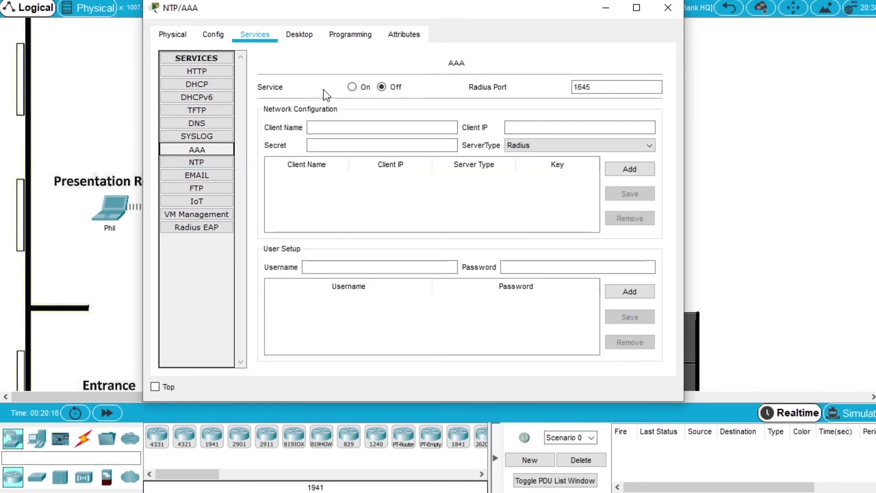
{"action": "left_click", "coordinate": [352, 87]}
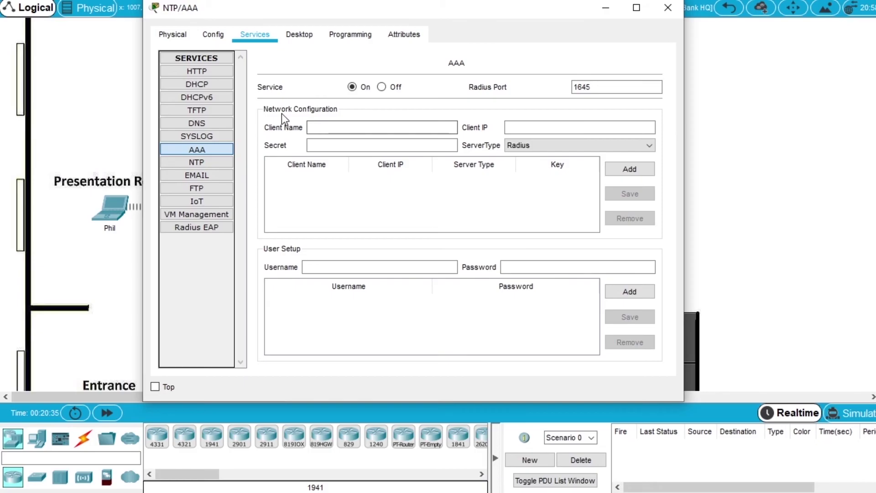
{"action": "left_click", "coordinate": [327, 127]}
{"action": "type", "text": "HQ Router"}
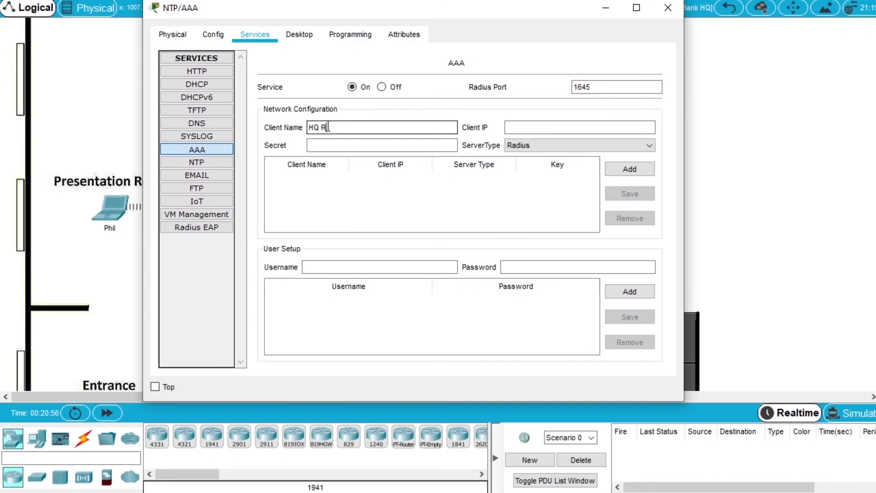
{"action": "left_click", "coordinate": [560, 127]}
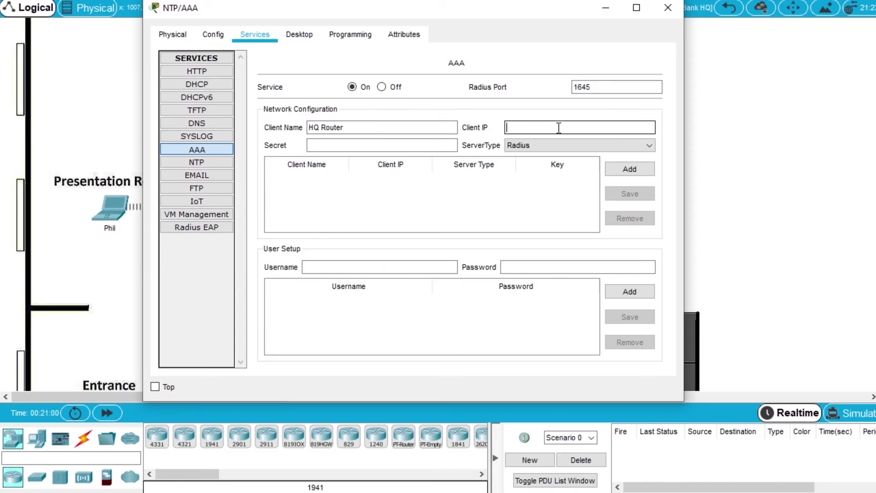
{"action": "type", "text": "10.44.1.1"}
{"action": "left_click", "coordinate": [424, 144]}
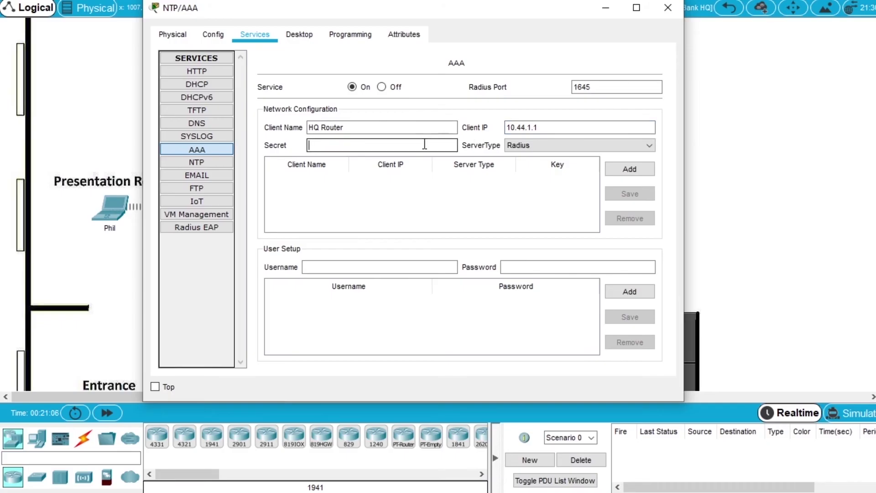
{"action": "type", "text": "cisco123"}
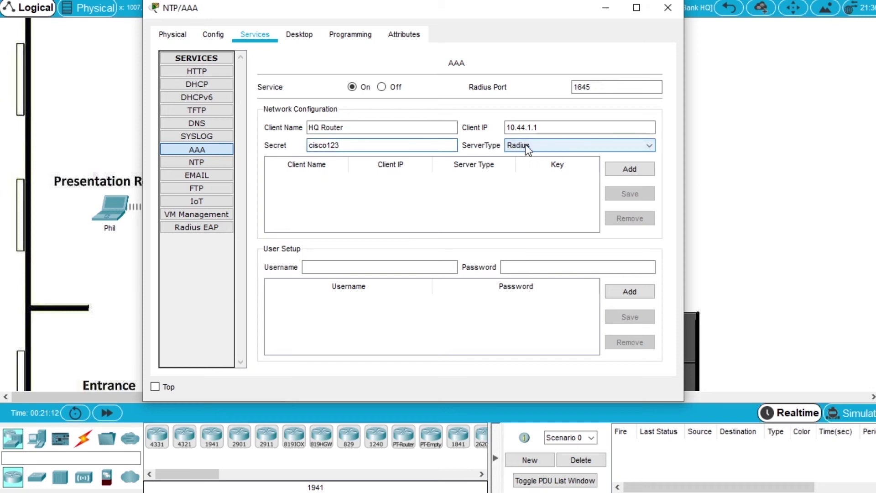
{"action": "left_click", "coordinate": [630, 170]}
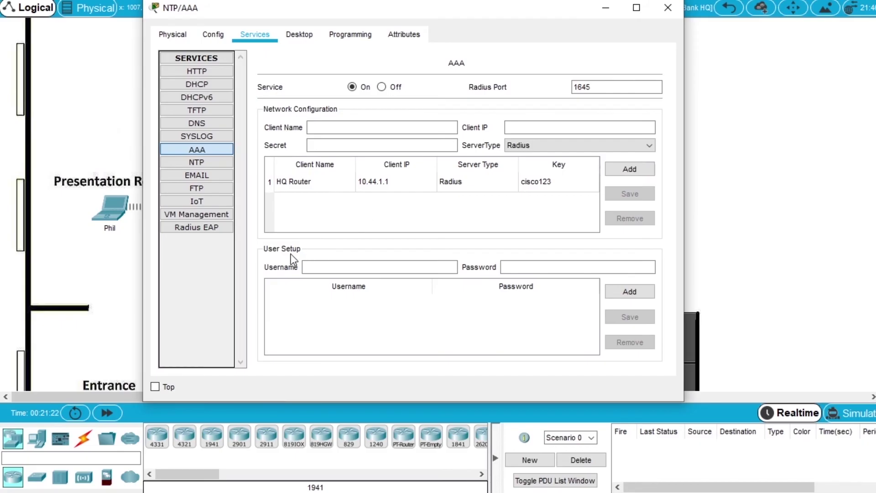
Step: Add the user account admin with a password
{"action": "left_click", "coordinate": [318, 266]}
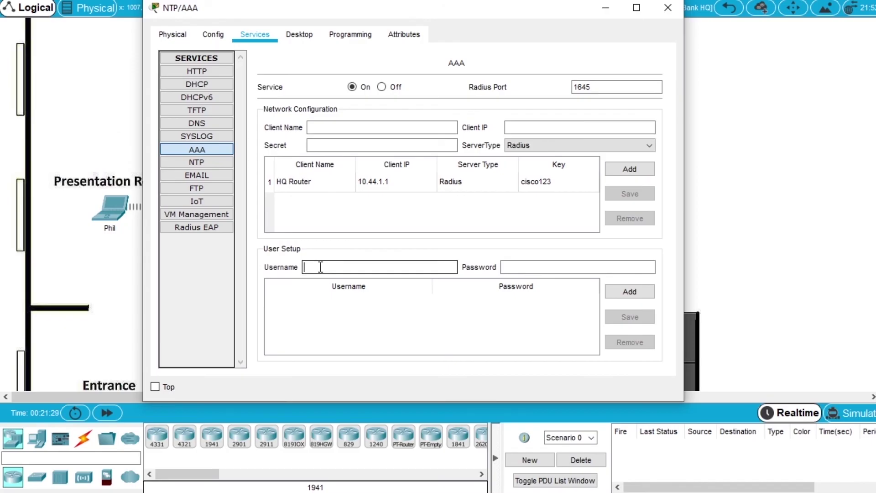
{"action": "type", "text": "admin"}
{"action": "left_click", "coordinate": [522, 268]}
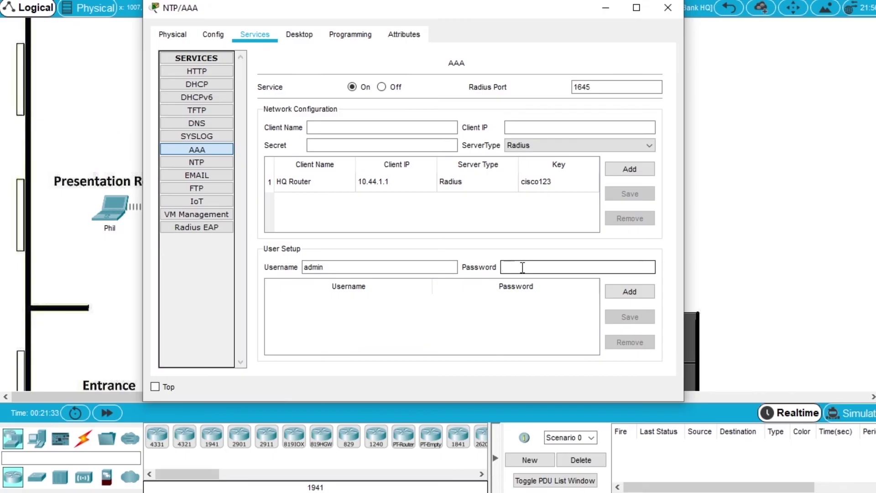
{"action": "type", "text": "cisco123"}
{"action": "left_click", "coordinate": [629, 292]}
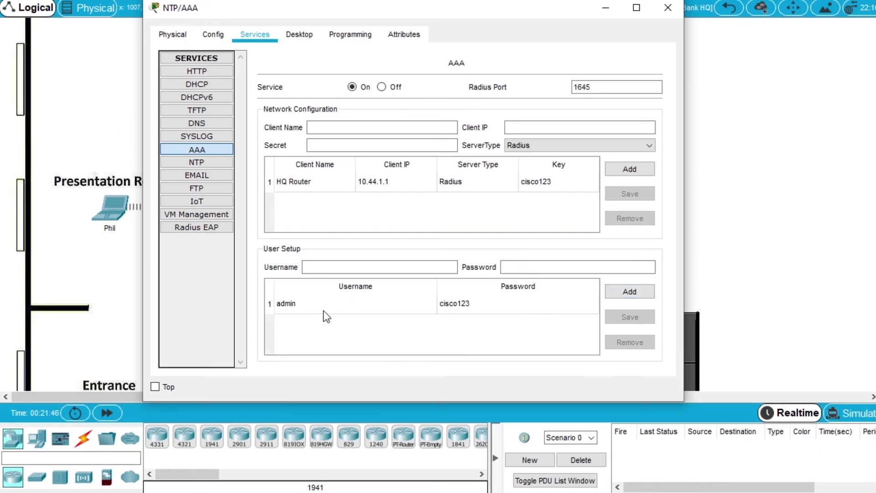
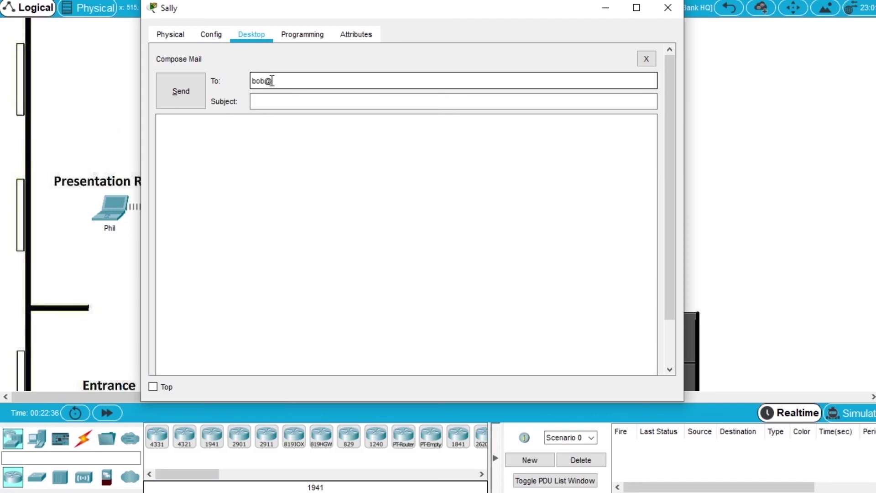
Step: Finish the Office 2 user's address, add subject 'hello' and a short body, and send the mail
{"action": "type", "text": "cisco.corp"}
{"action": "left_click", "coordinate": [283, 104]}
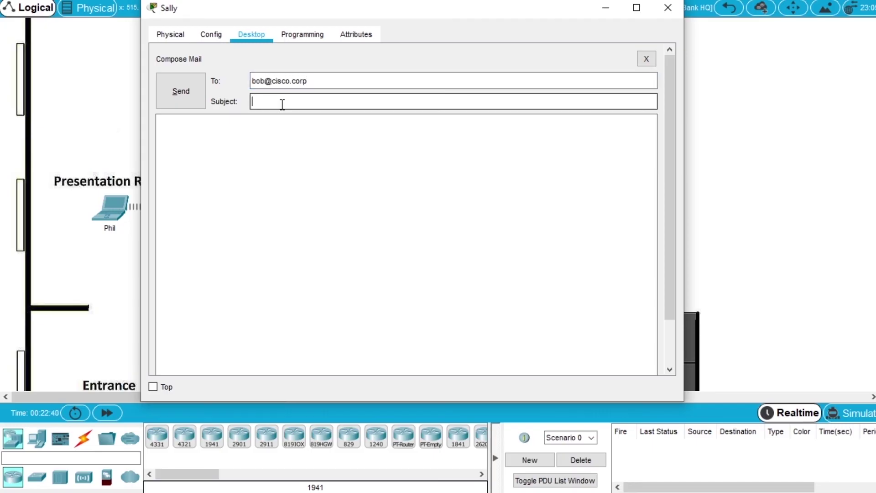
{"action": "type", "text": "hello"}
{"action": "left_click", "coordinate": [300, 169]}
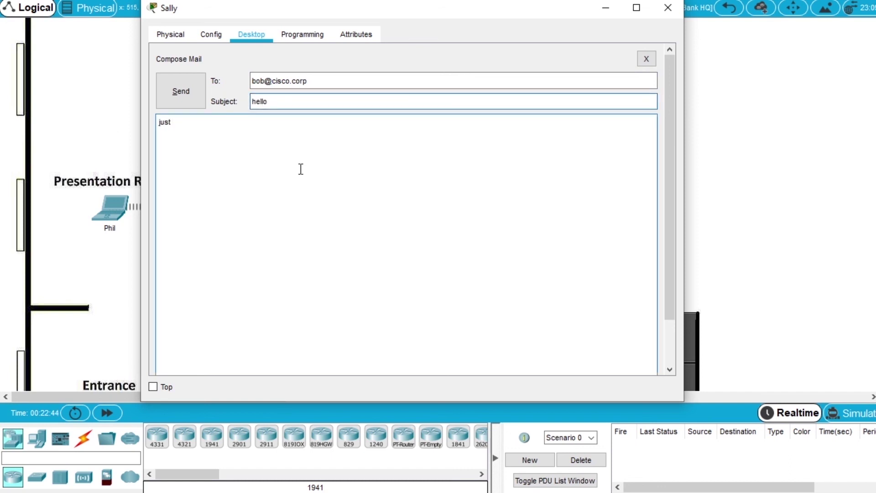
{"action": "type", "text": "just to say hello!"}
{"action": "left_click", "coordinate": [184, 90]}
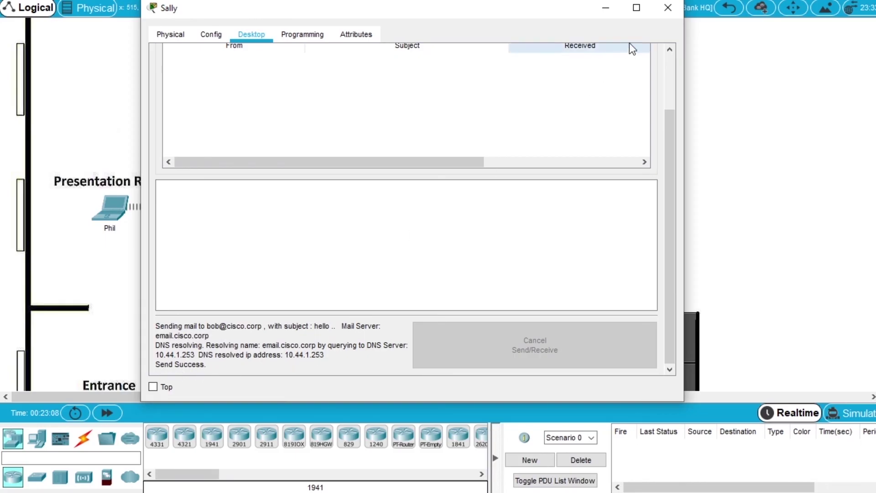
Step: Close the Office 1 PC and open the Office 2 PC's email application in a wider window
{"action": "left_click", "coordinate": [668, 10]}
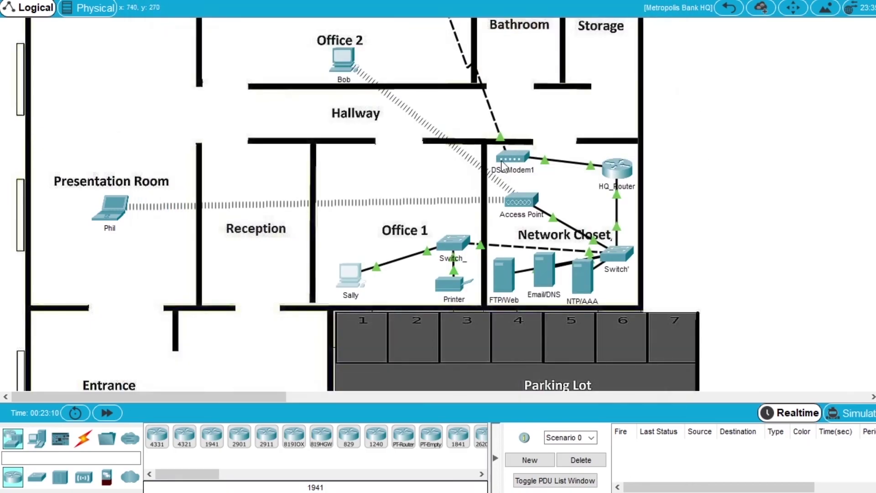
{"action": "scroll", "coordinate": [348, 126], "scroll_direction": "up", "scroll_amount": 1}
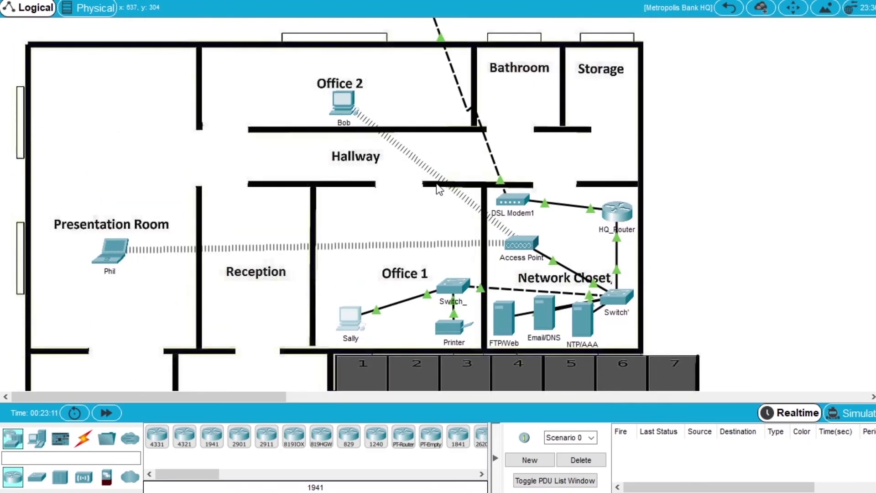
{"action": "left_click", "coordinate": [343, 104]}
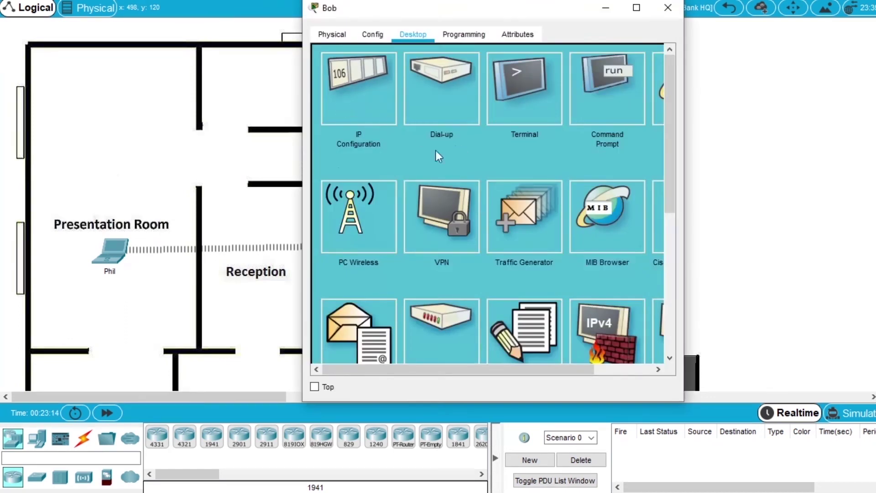
{"action": "scroll", "coordinate": [365, 268], "scroll_direction": "down", "scroll_amount": 3}
{"action": "left_click", "coordinate": [362, 253]}
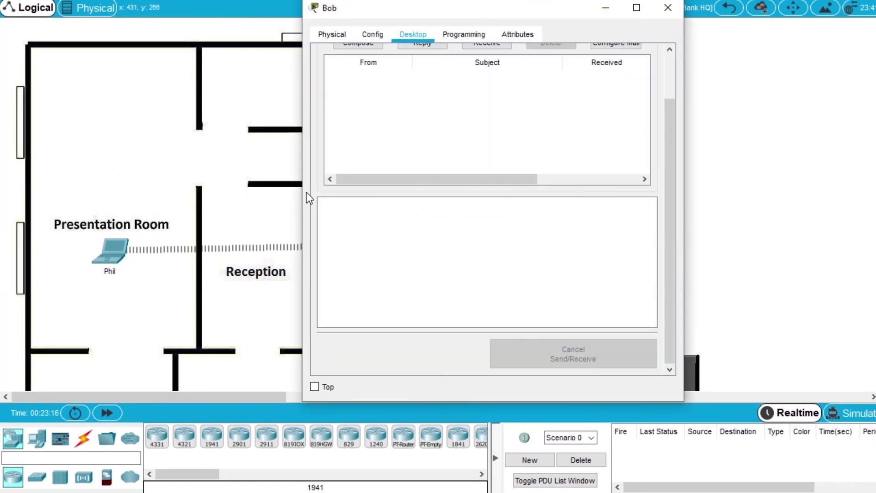
{"action": "left_click_drag", "start_coordinate": [295, 192], "coordinate": [120, 192]}
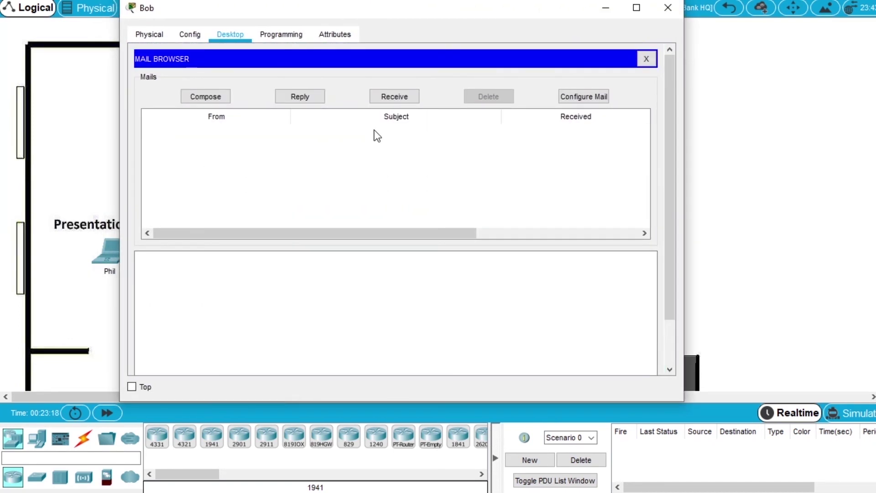
Step: Receive the new mail, read the 'hello' message, and close the Office 2 PC window
{"action": "left_click", "coordinate": [394, 96]}
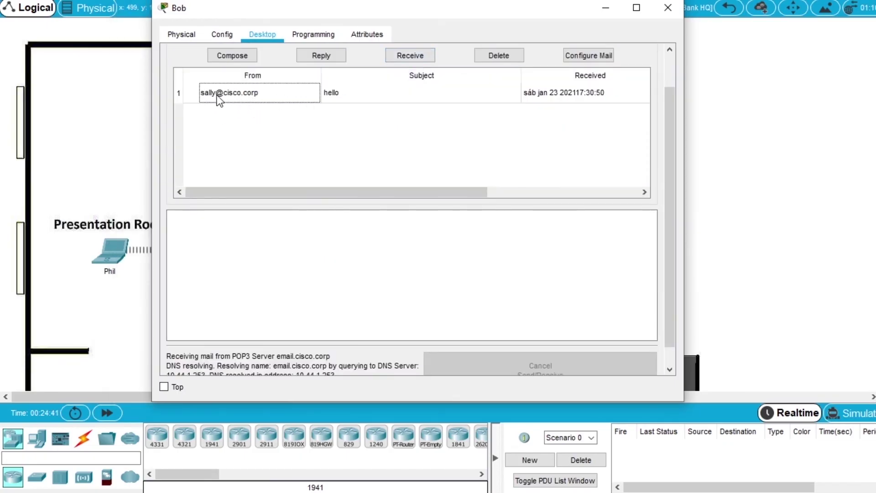
{"action": "left_click", "coordinate": [360, 94]}
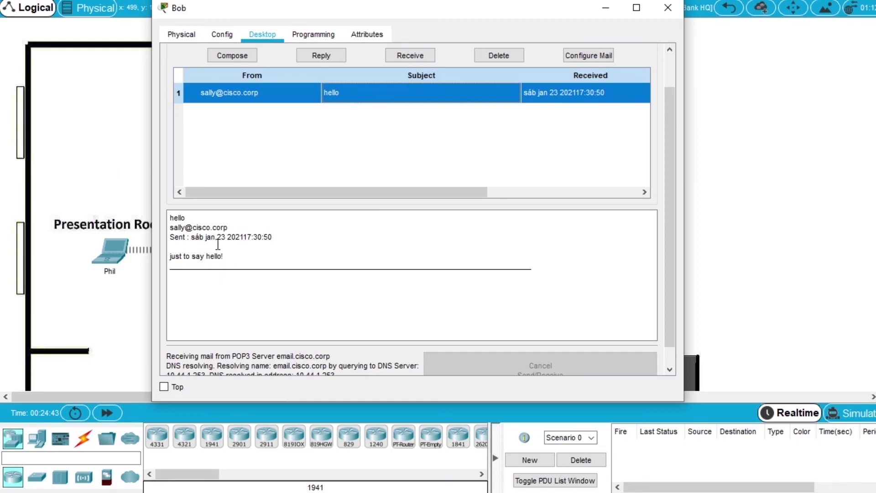
{"action": "scroll", "coordinate": [260, 273], "scroll_direction": "down", "scroll_amount": 1}
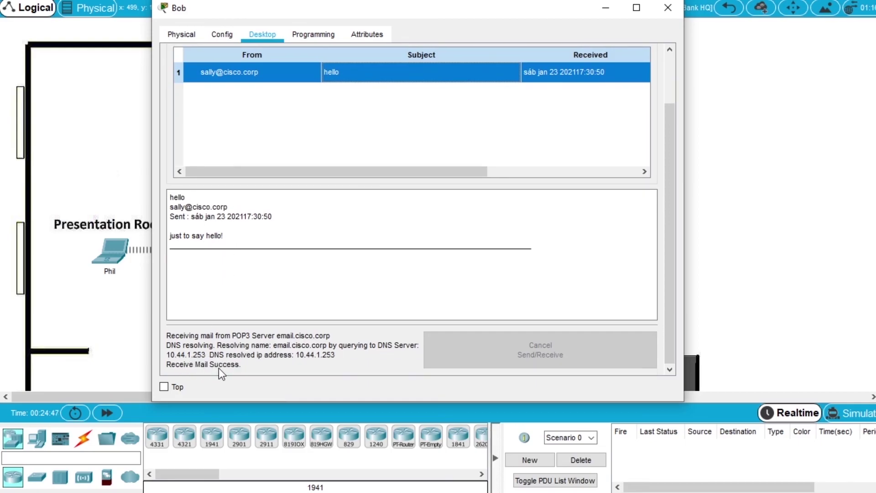
{"action": "left_click", "coordinate": [671, 7]}
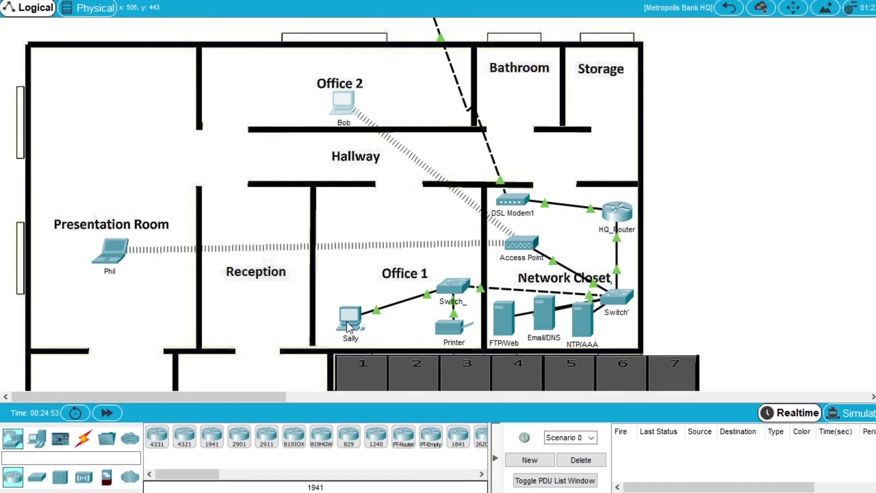